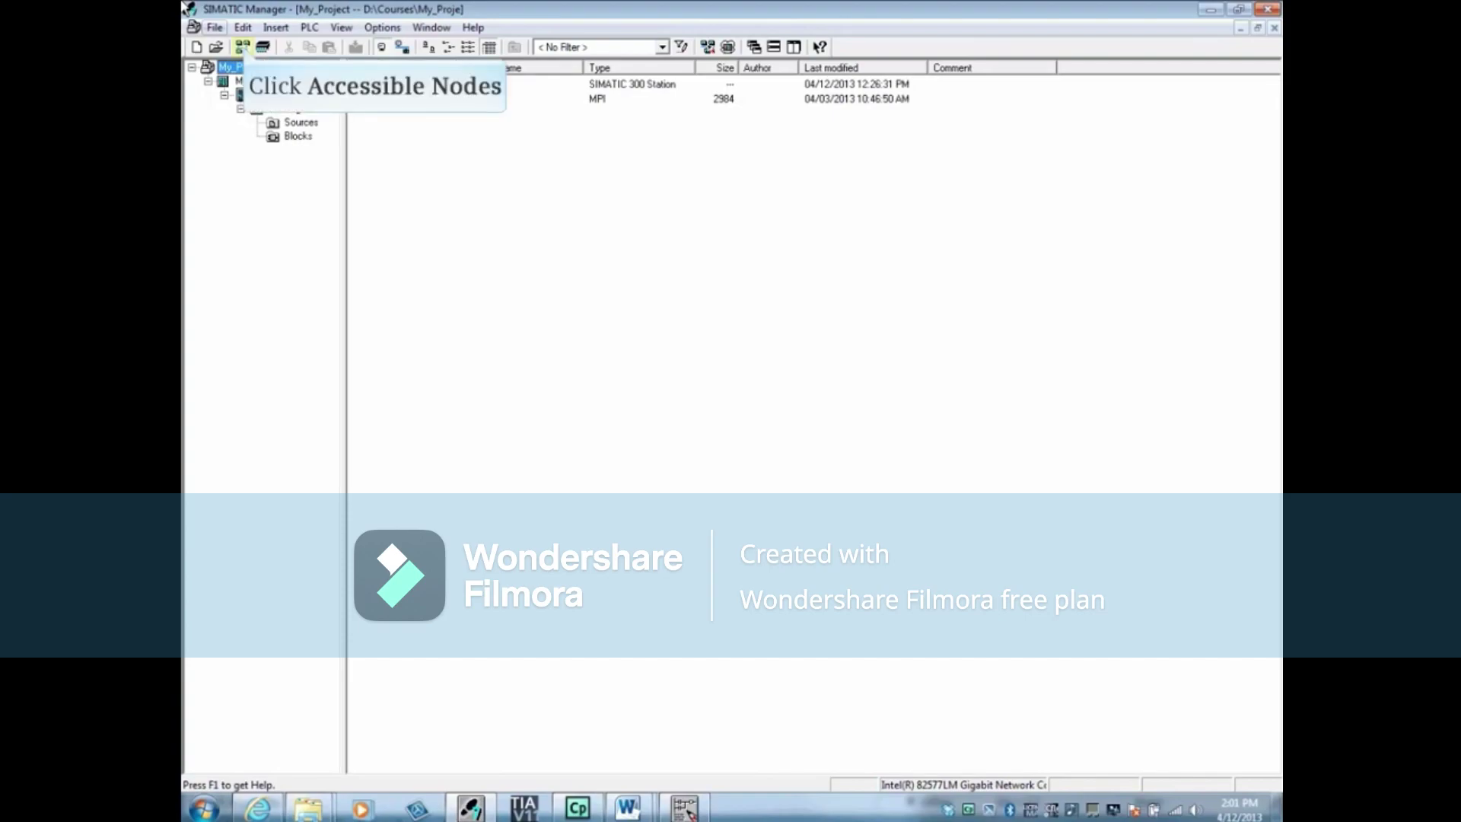
# Show the Accessible Nodes window restored, with pn-io expanded to reveal its Blocks folder
pyautogui.click(244, 46)
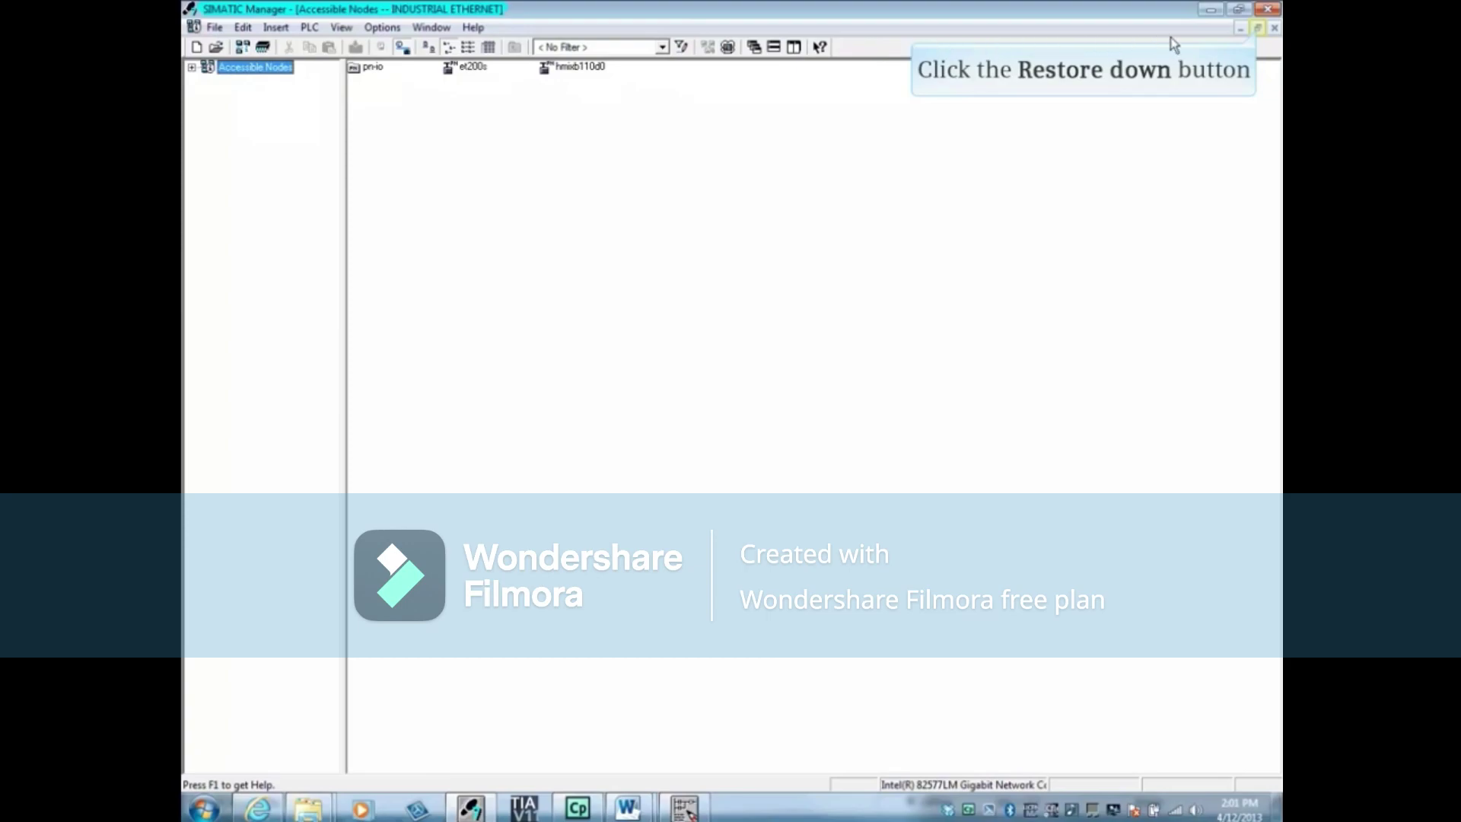
pyautogui.click(1258, 28)
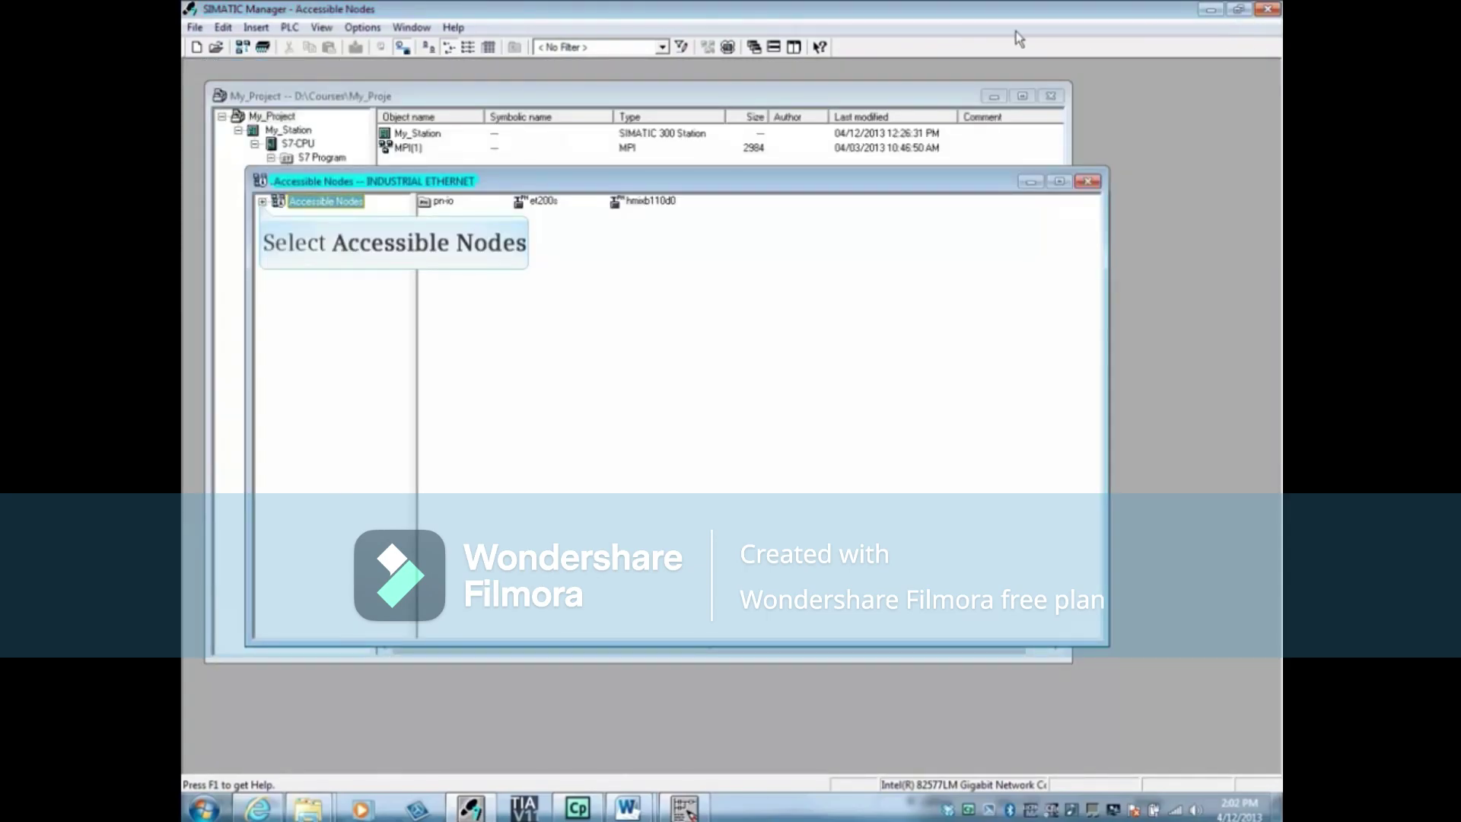
pyautogui.click(261, 203)
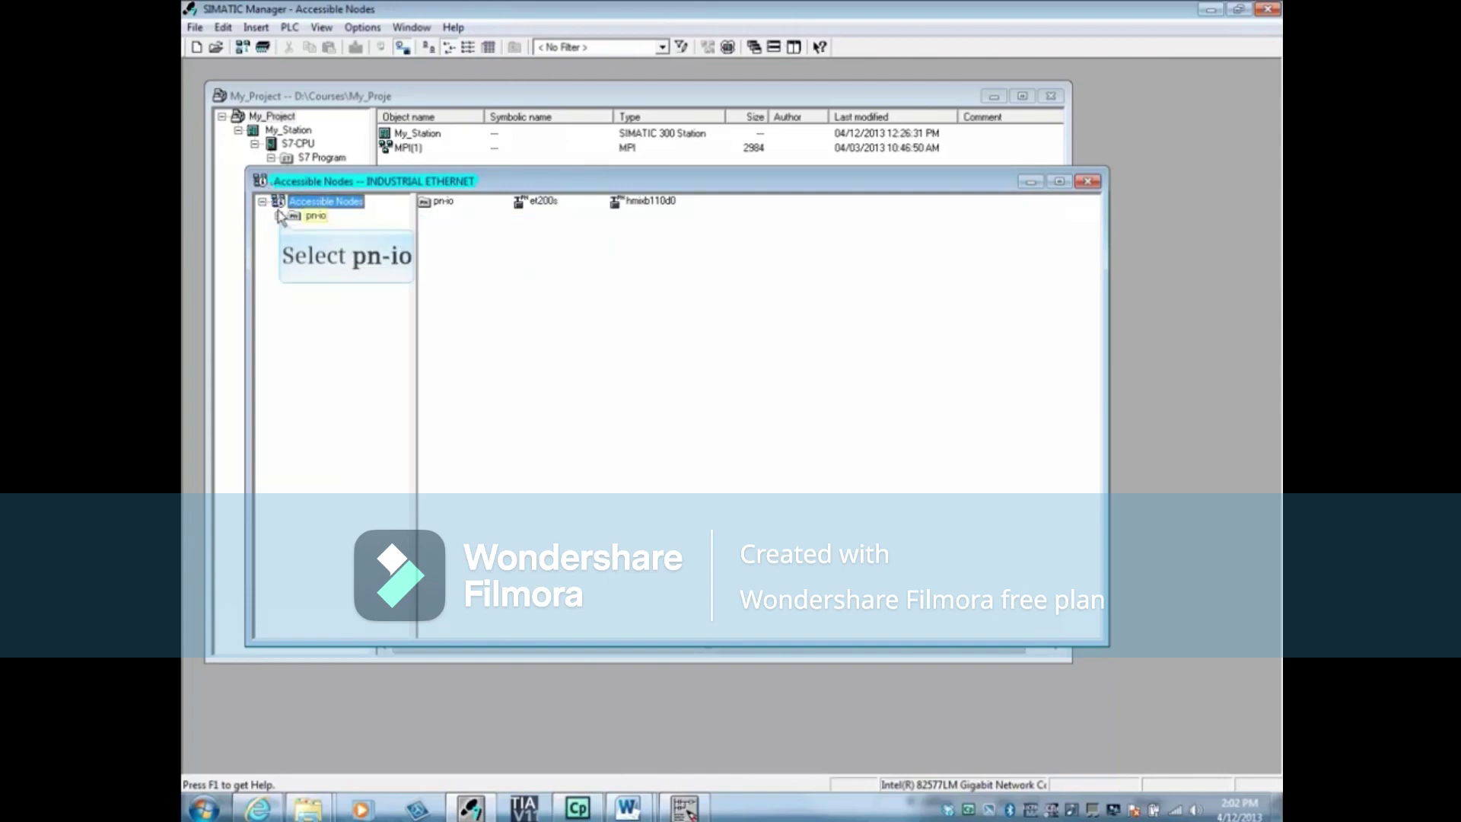
pyautogui.click(279, 216)
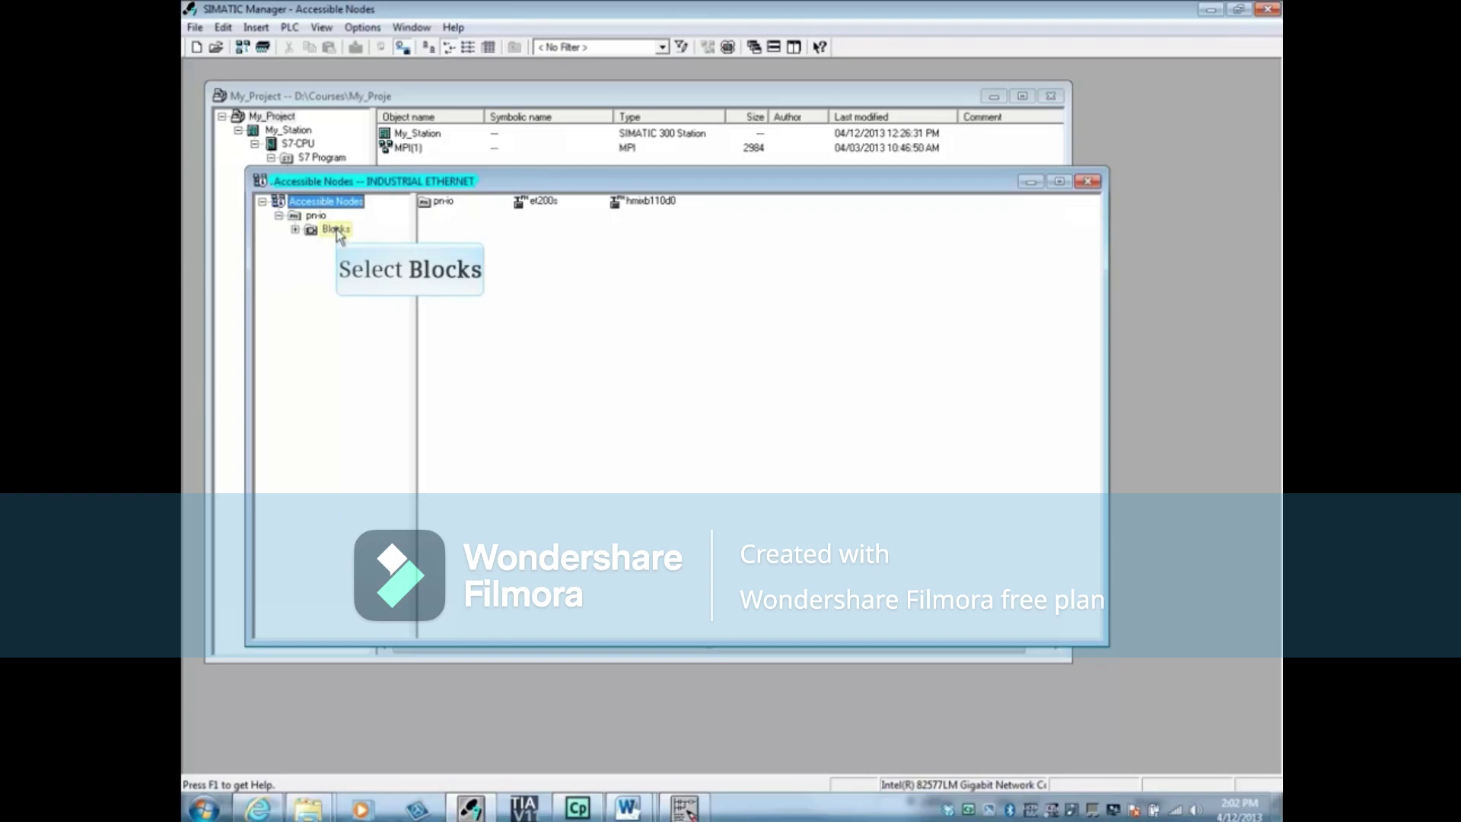
# List pn-io's online blocks in Details view and open FC14 from the PLC
pyautogui.click(337, 231)
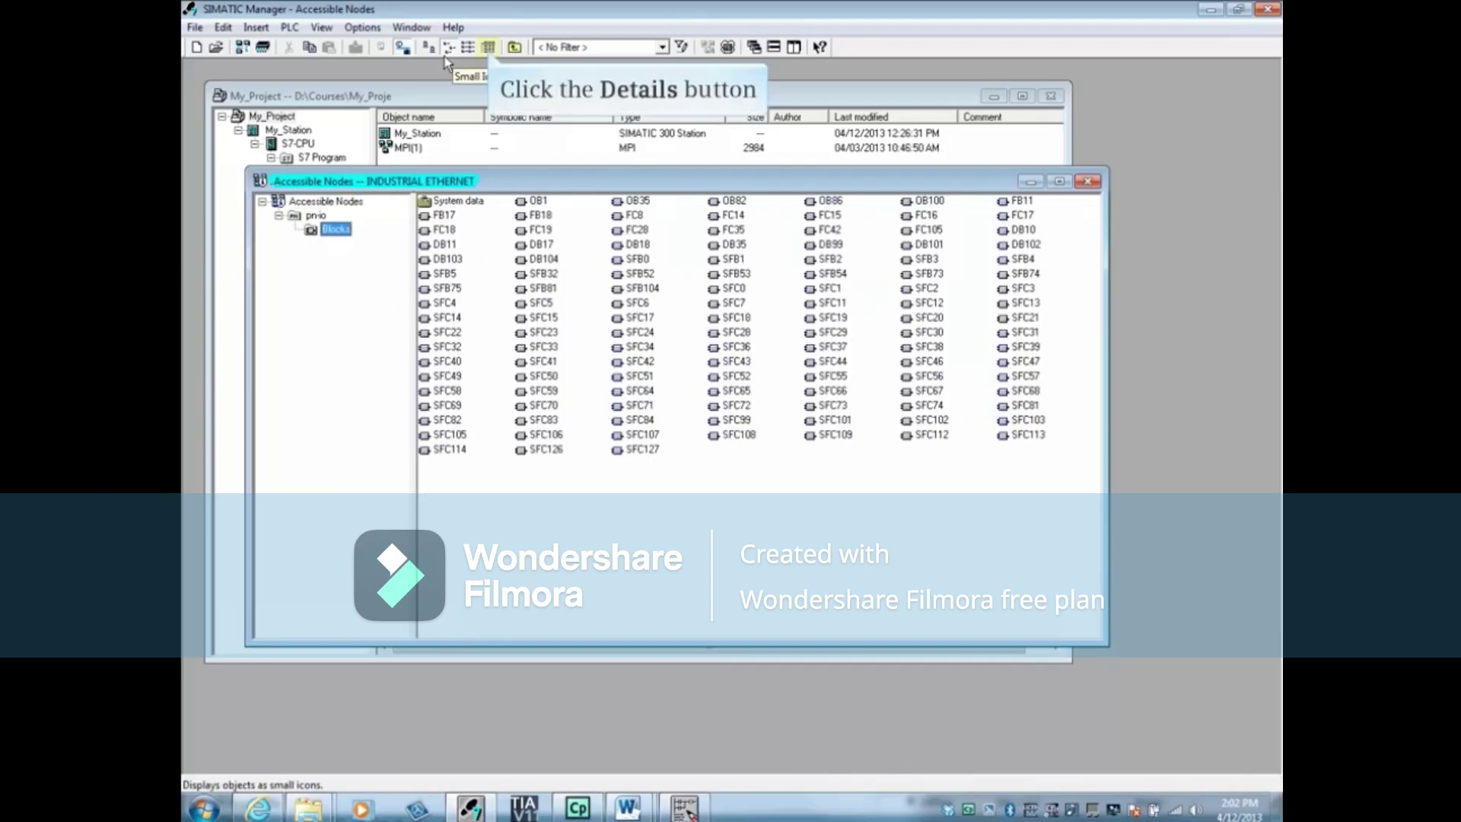
pyautogui.click(489, 48)
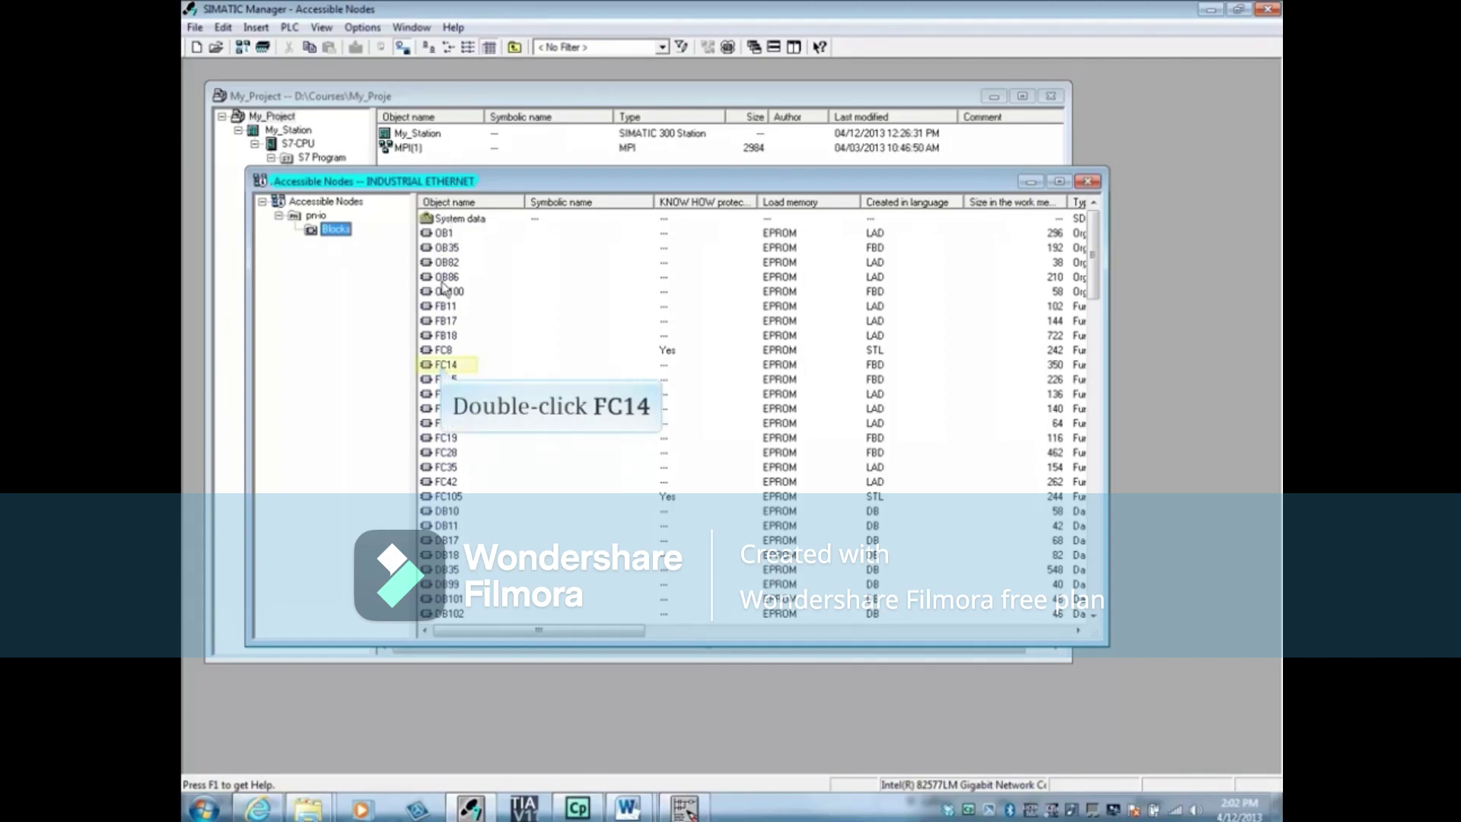
pyautogui.doubleClick(443, 365)
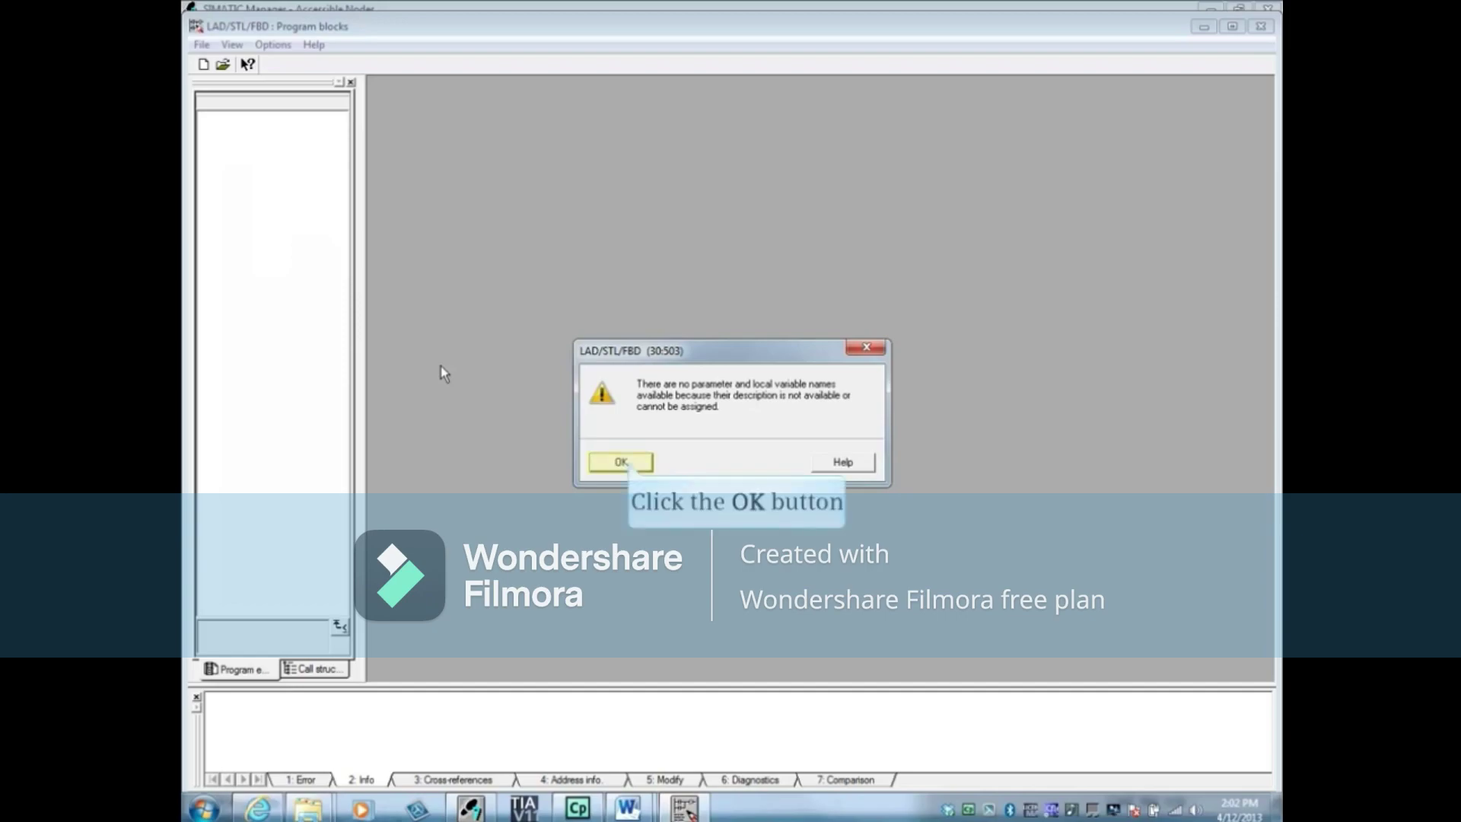
# Dismiss the missing parameter-name and missing symbol-information warnings for FC14
pyautogui.click(628, 465)
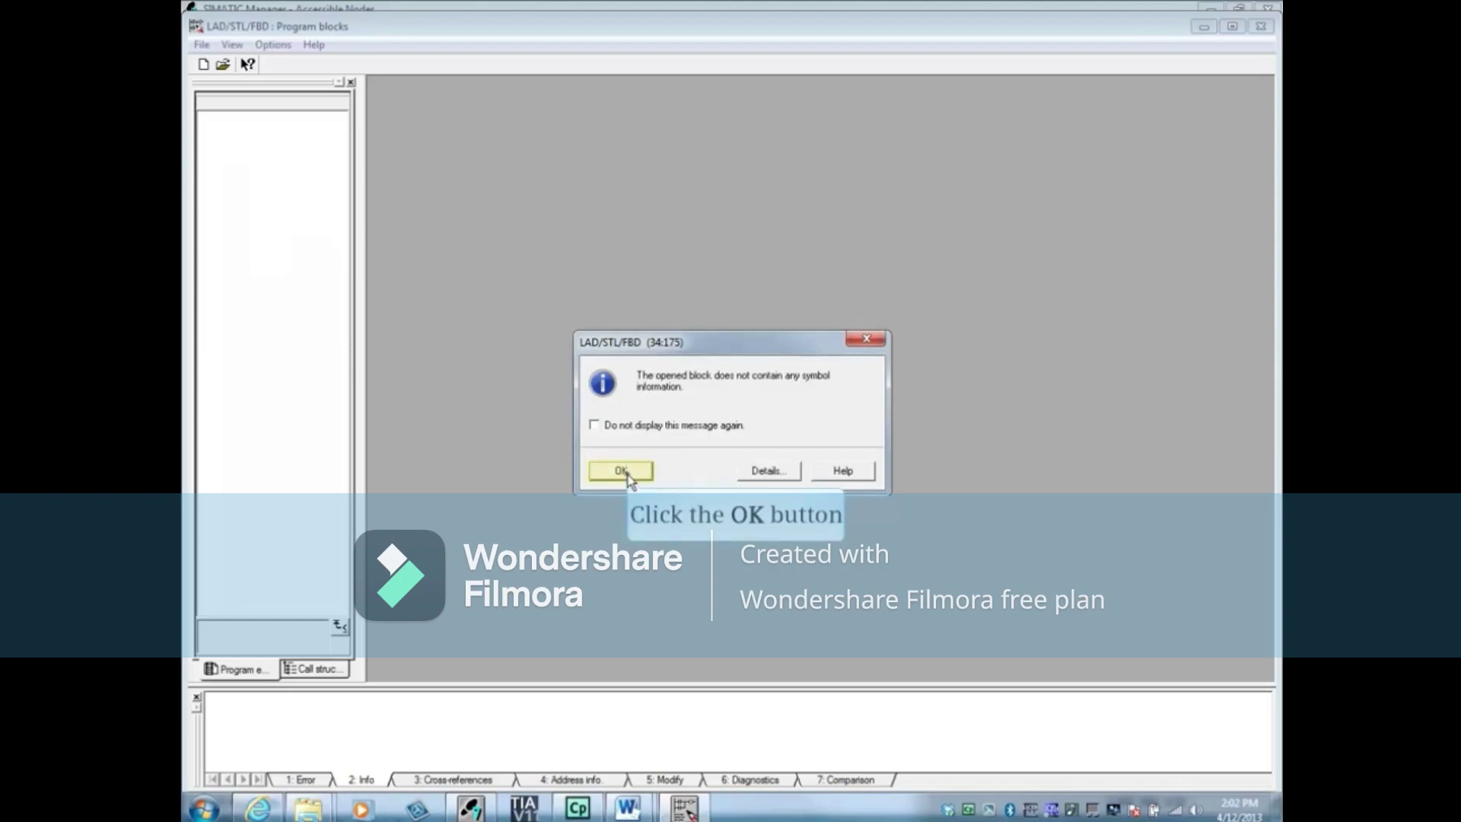
pyautogui.click(621, 472)
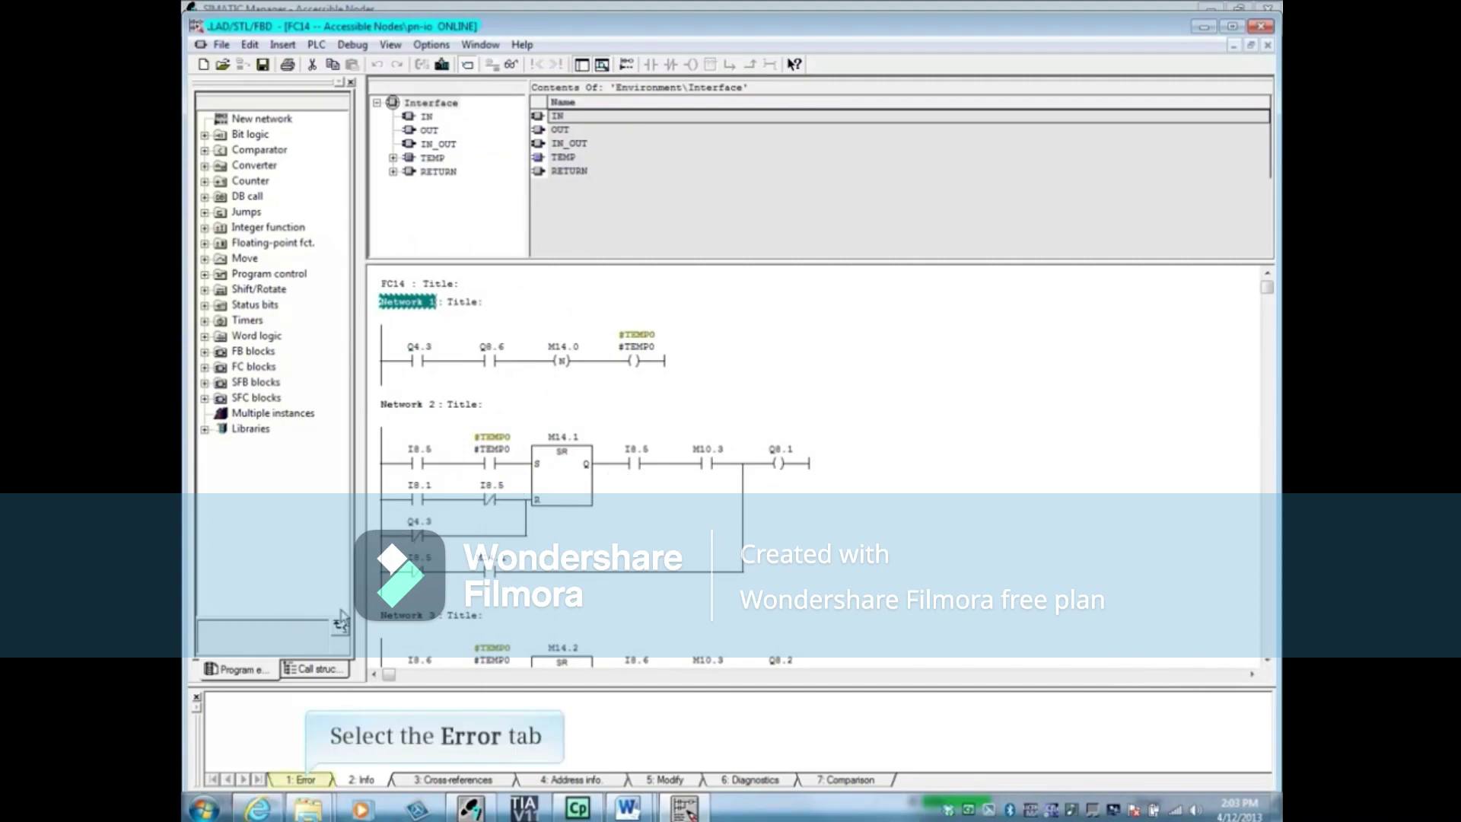
# Insert a normally open contact addressed M200.0 at the start of Network 1
pyautogui.click(306, 781)
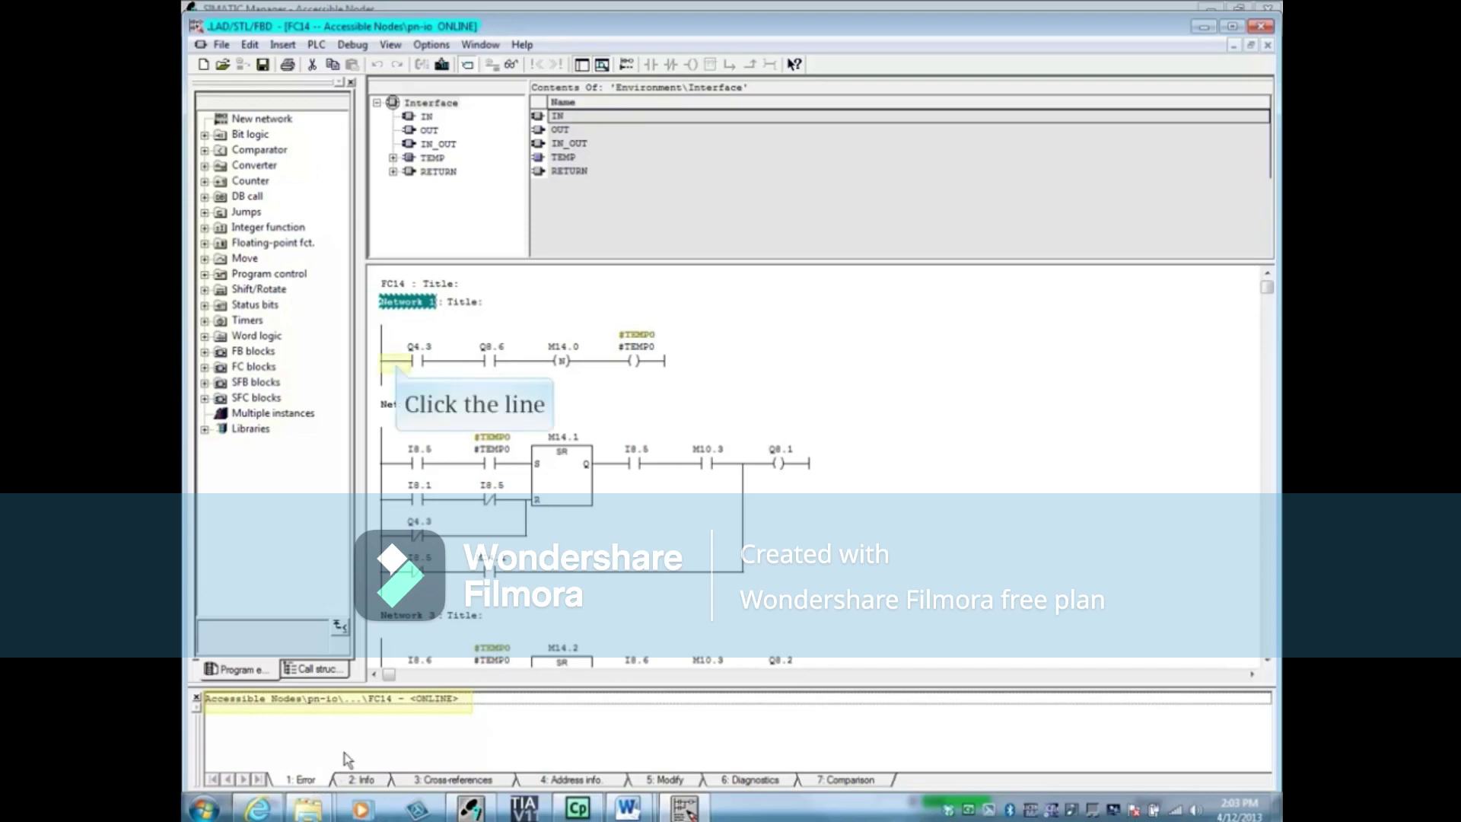
pyautogui.click(396, 363)
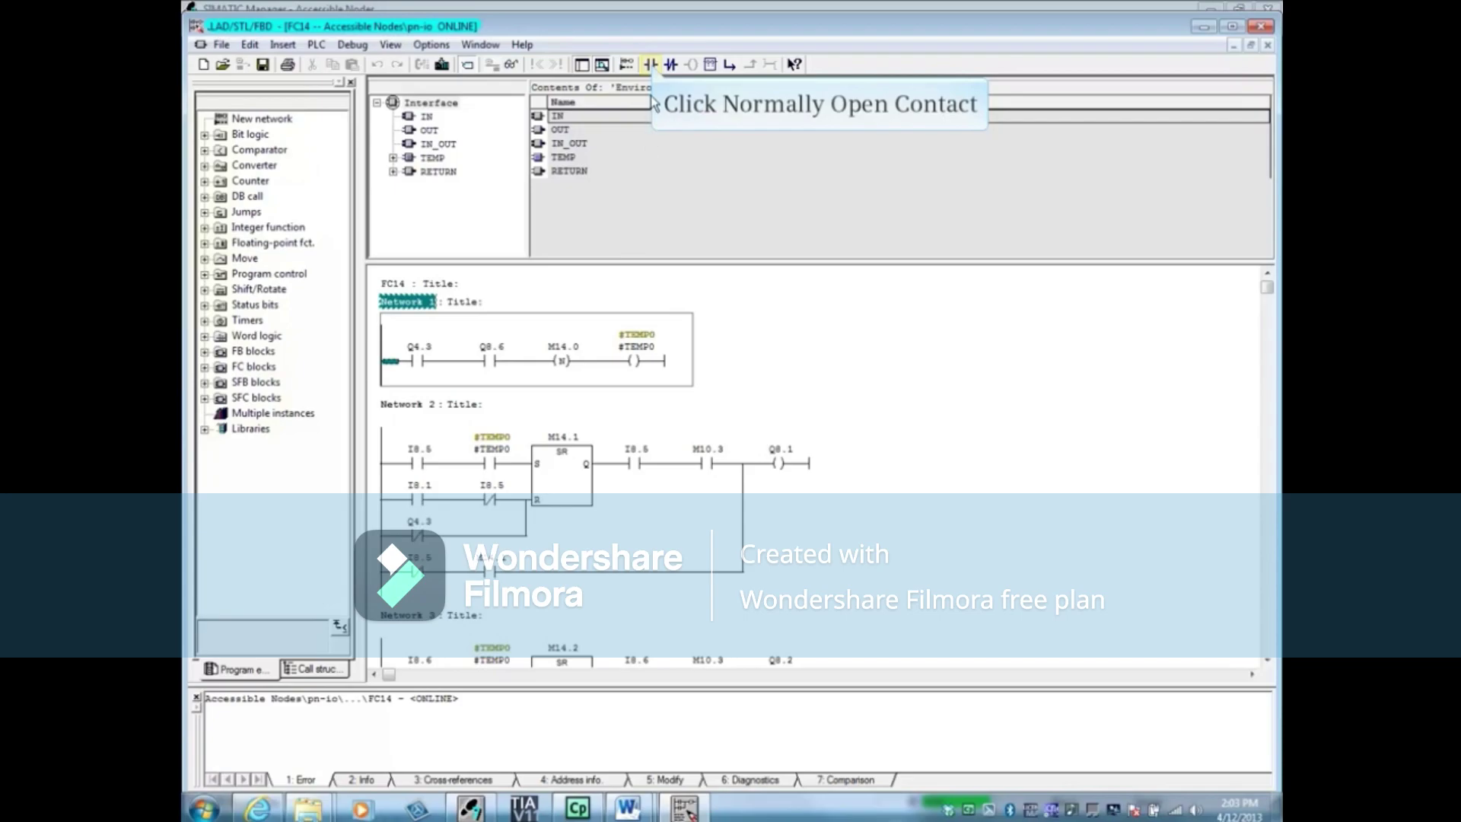
pyautogui.click(652, 65)
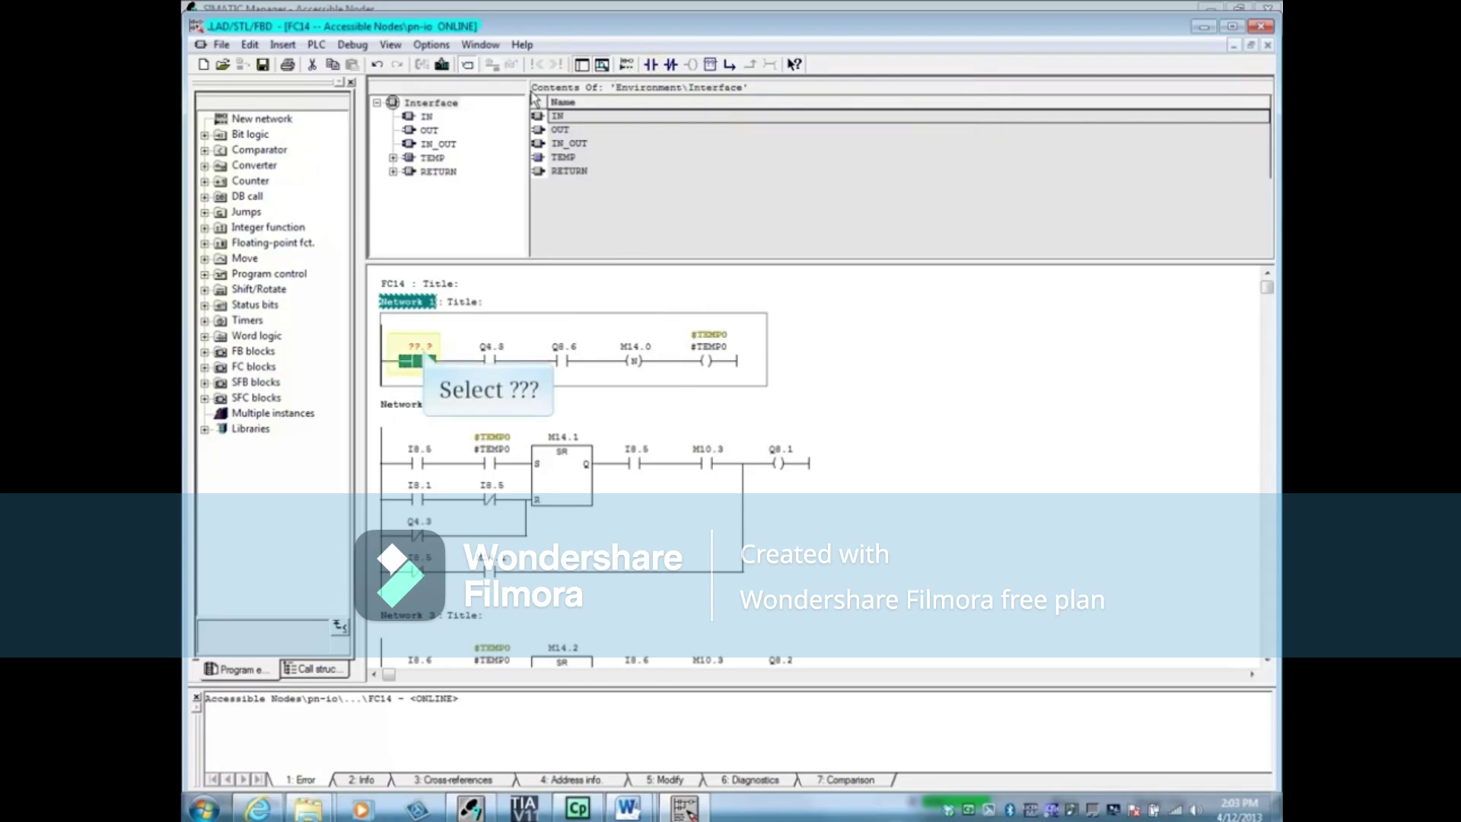
pyautogui.write('200.0')
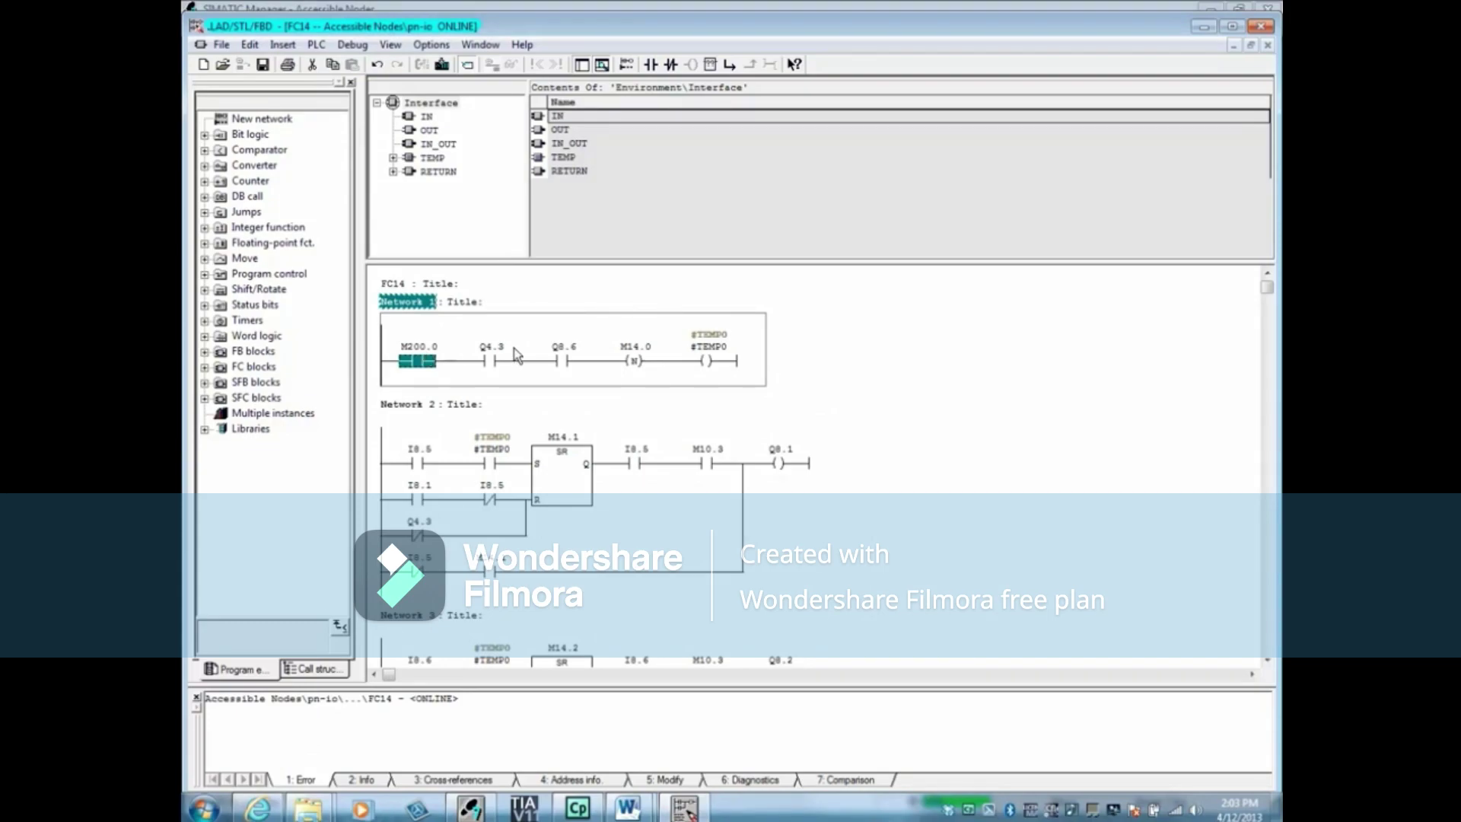
# Close FC14 without saving the change offline, then close the Accessible Nodes window
pyautogui.click(1262, 29)
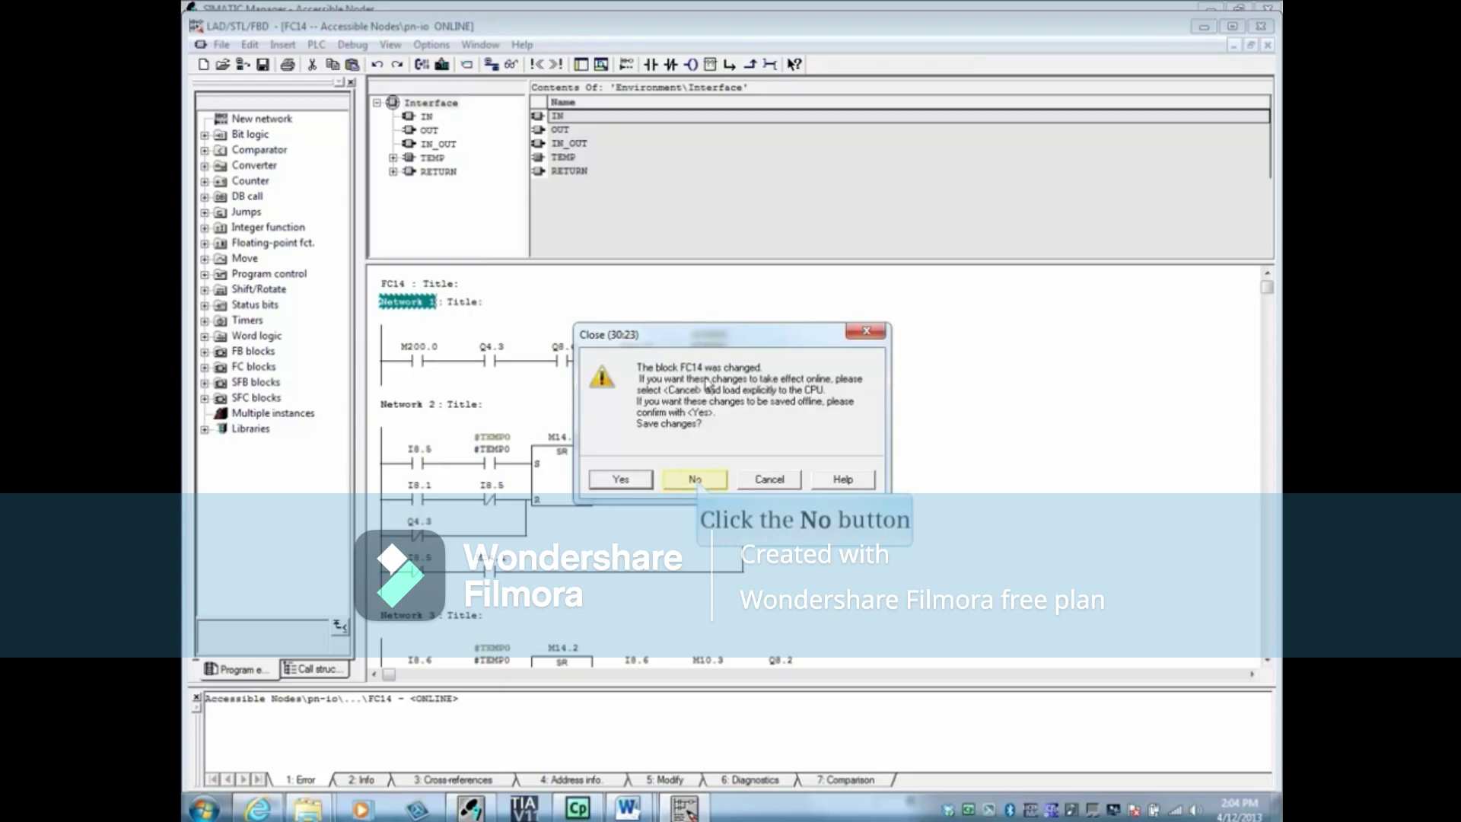
pyautogui.click(695, 478)
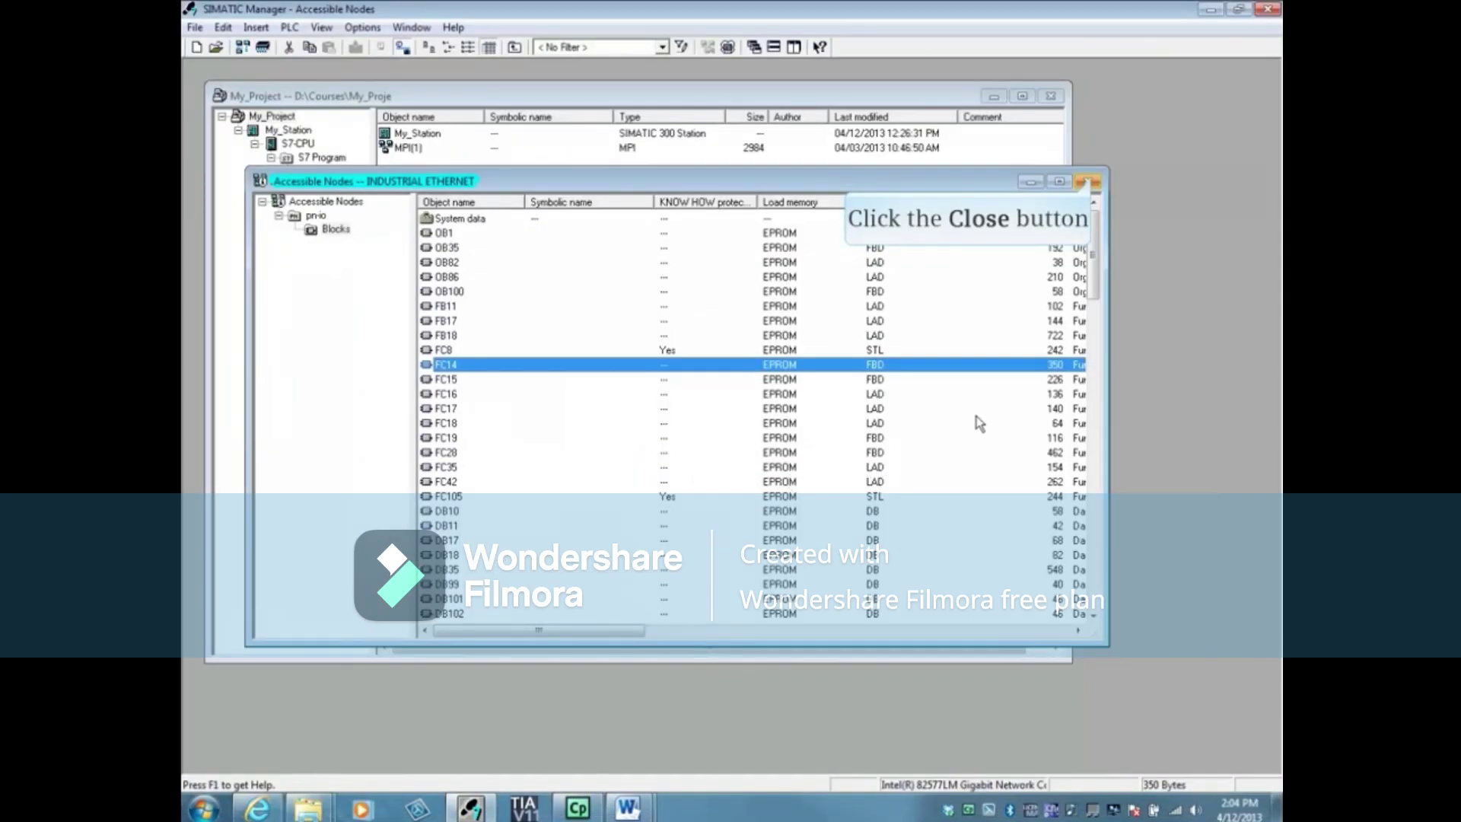
pyautogui.click(1093, 182)
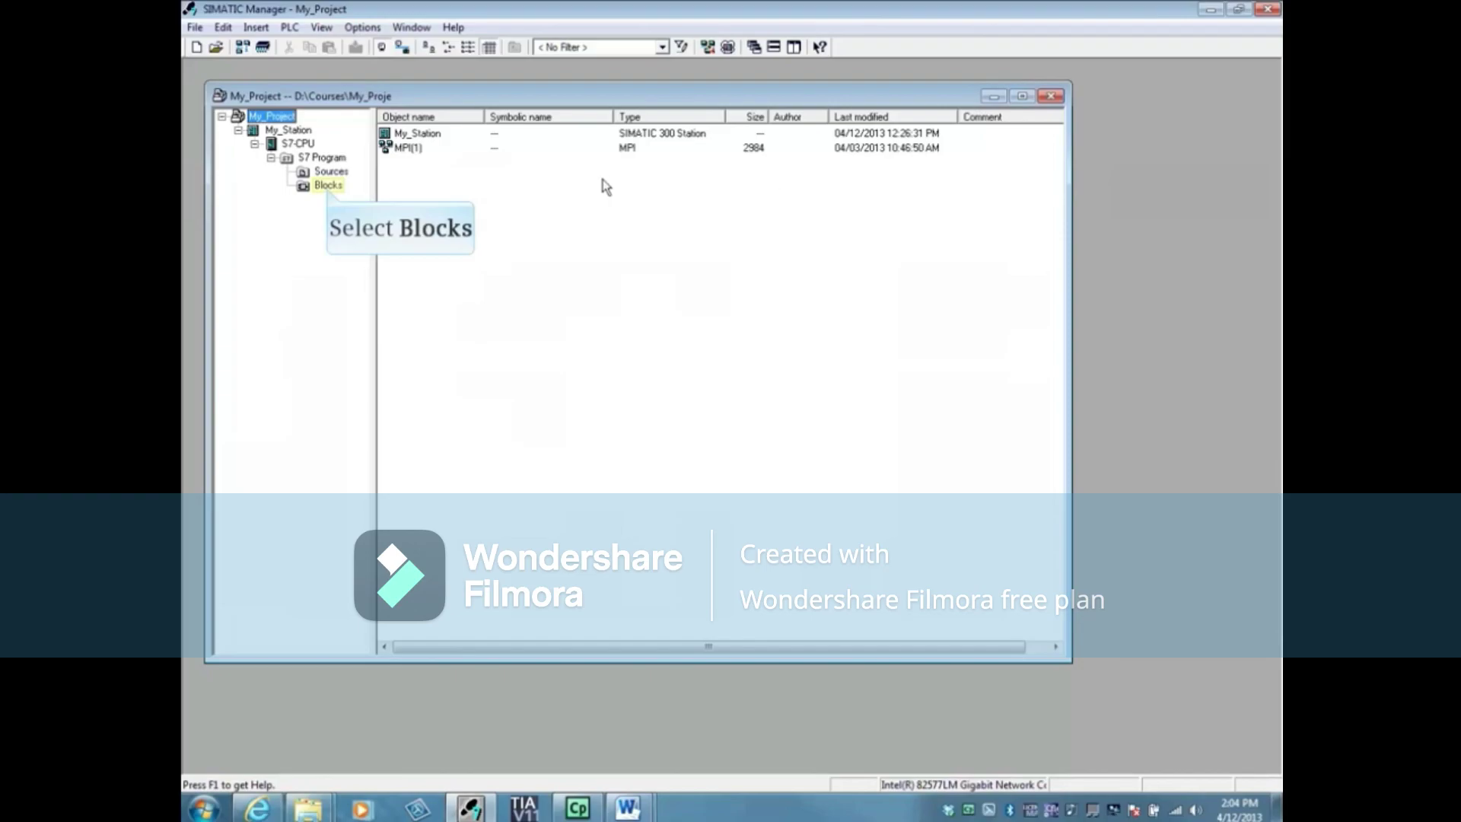
# Open My_Project's Blocks in the ONLINE view, then close that online window again
pyautogui.click(333, 186)
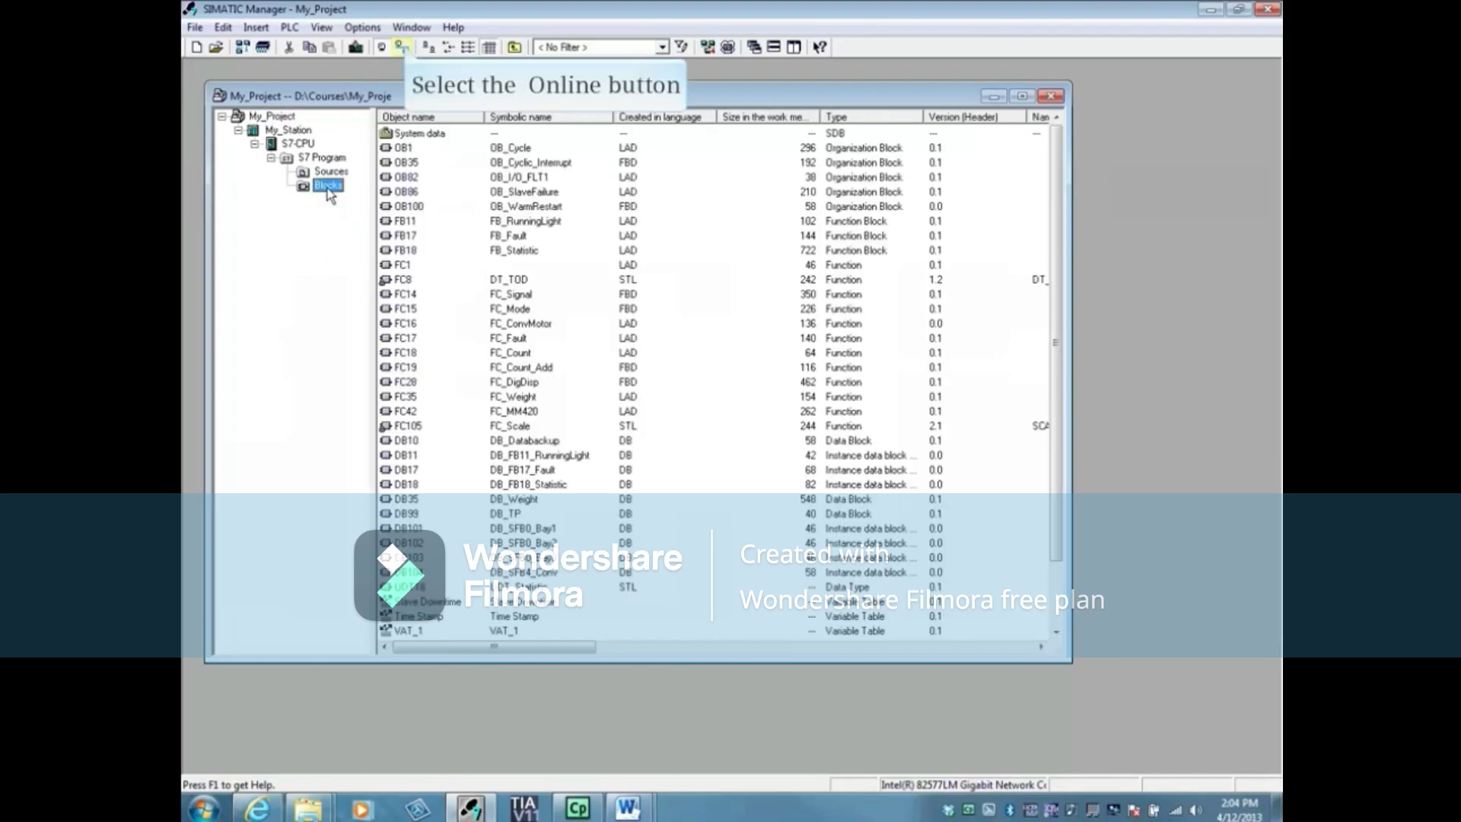
pyautogui.click(401, 47)
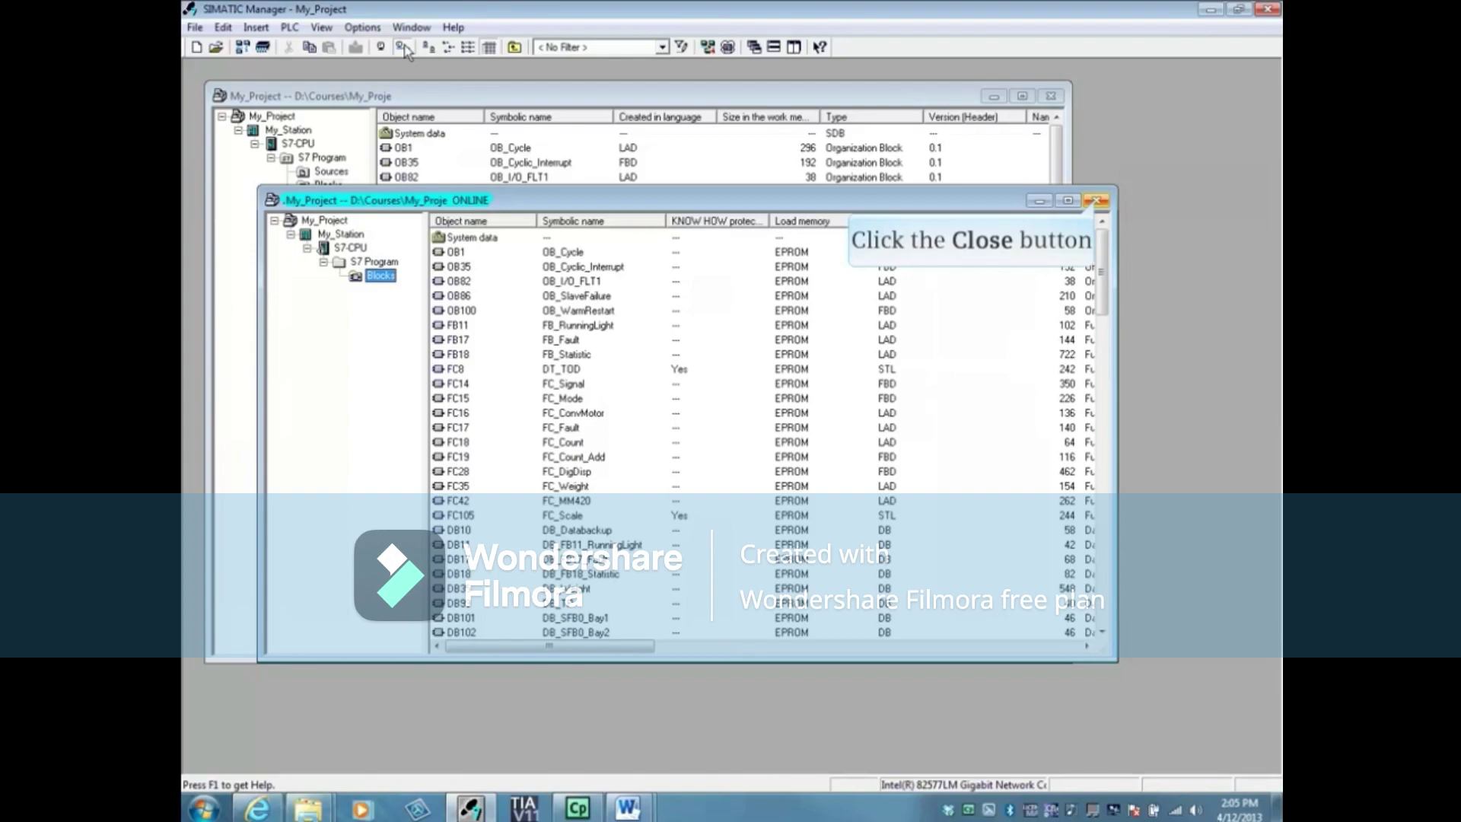
pyautogui.click(1097, 202)
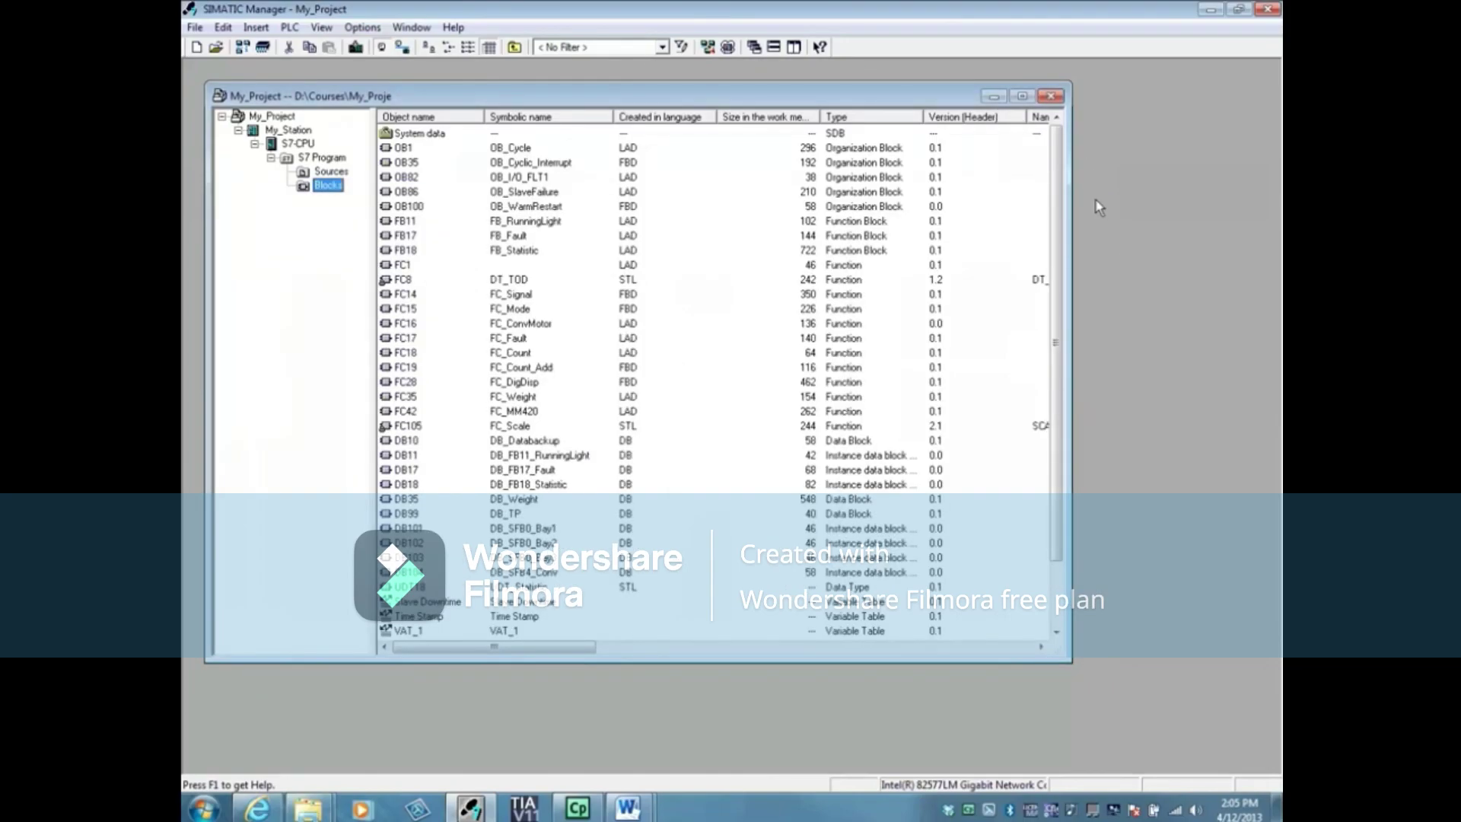
# Open the offline FC14 and turn monitoring on then off, checking the Error tab messages
pyautogui.doubleClick(400, 294)
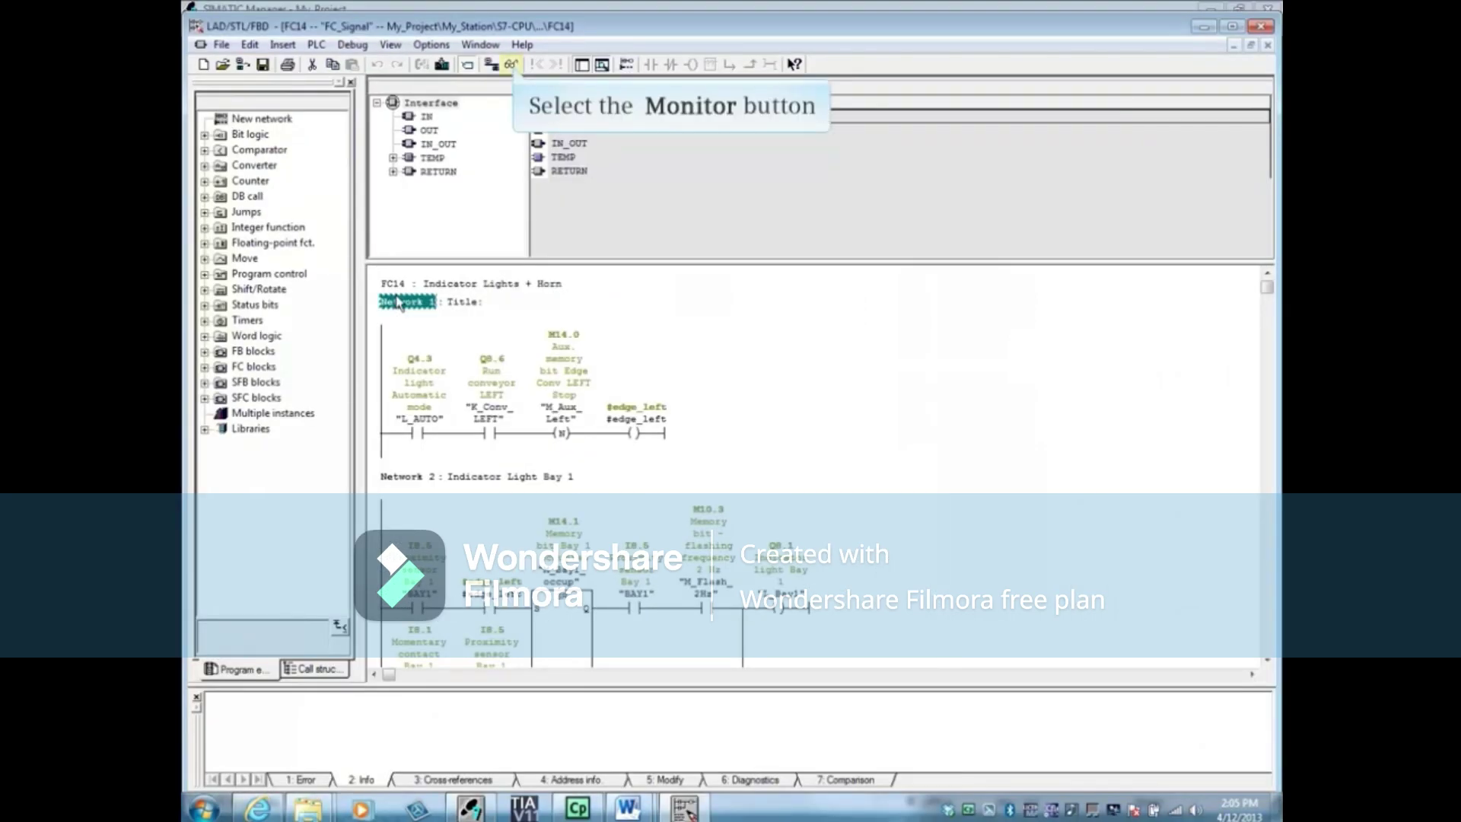
pyautogui.click(511, 64)
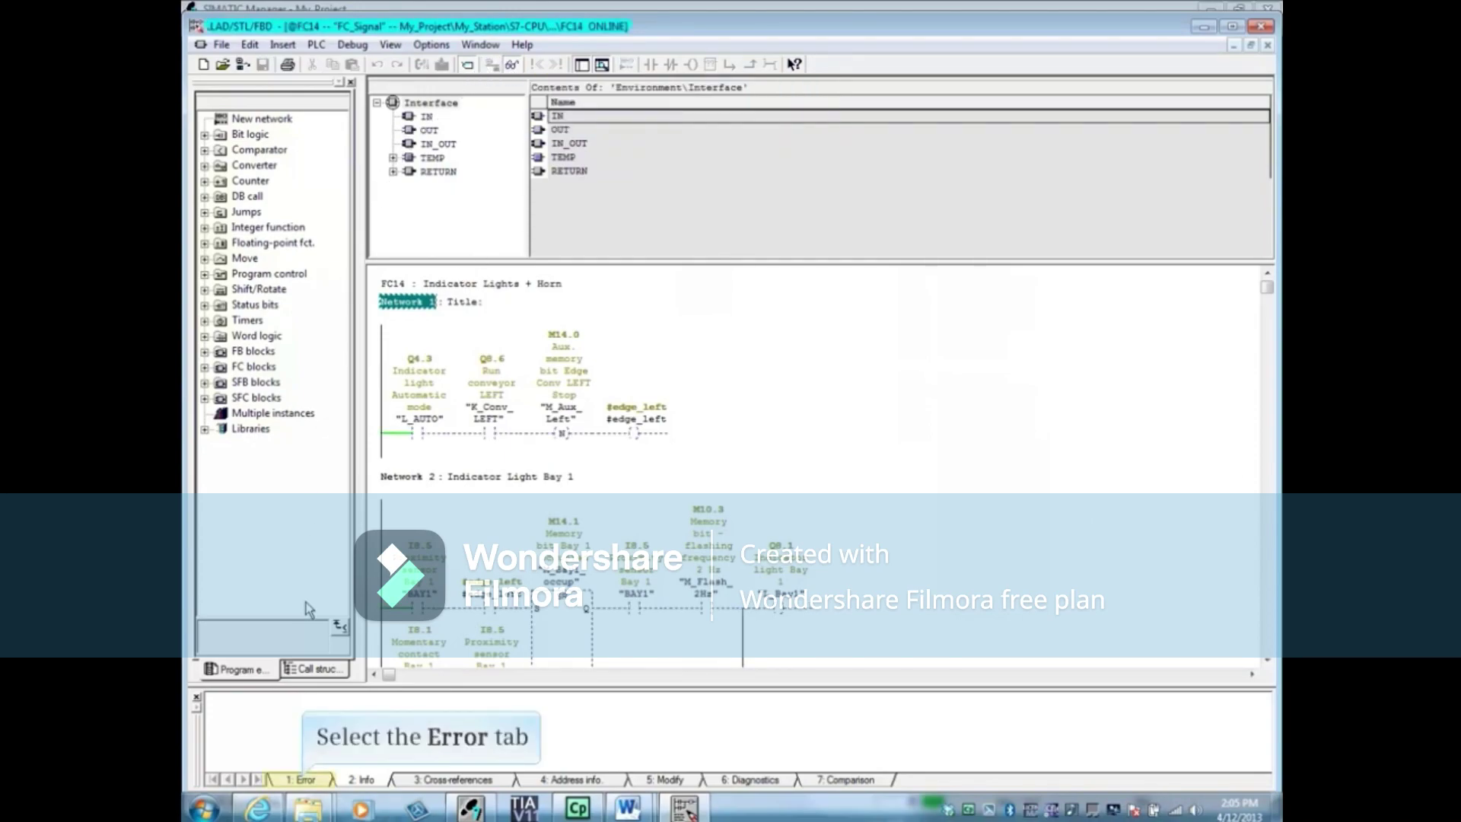
pyautogui.click(304, 781)
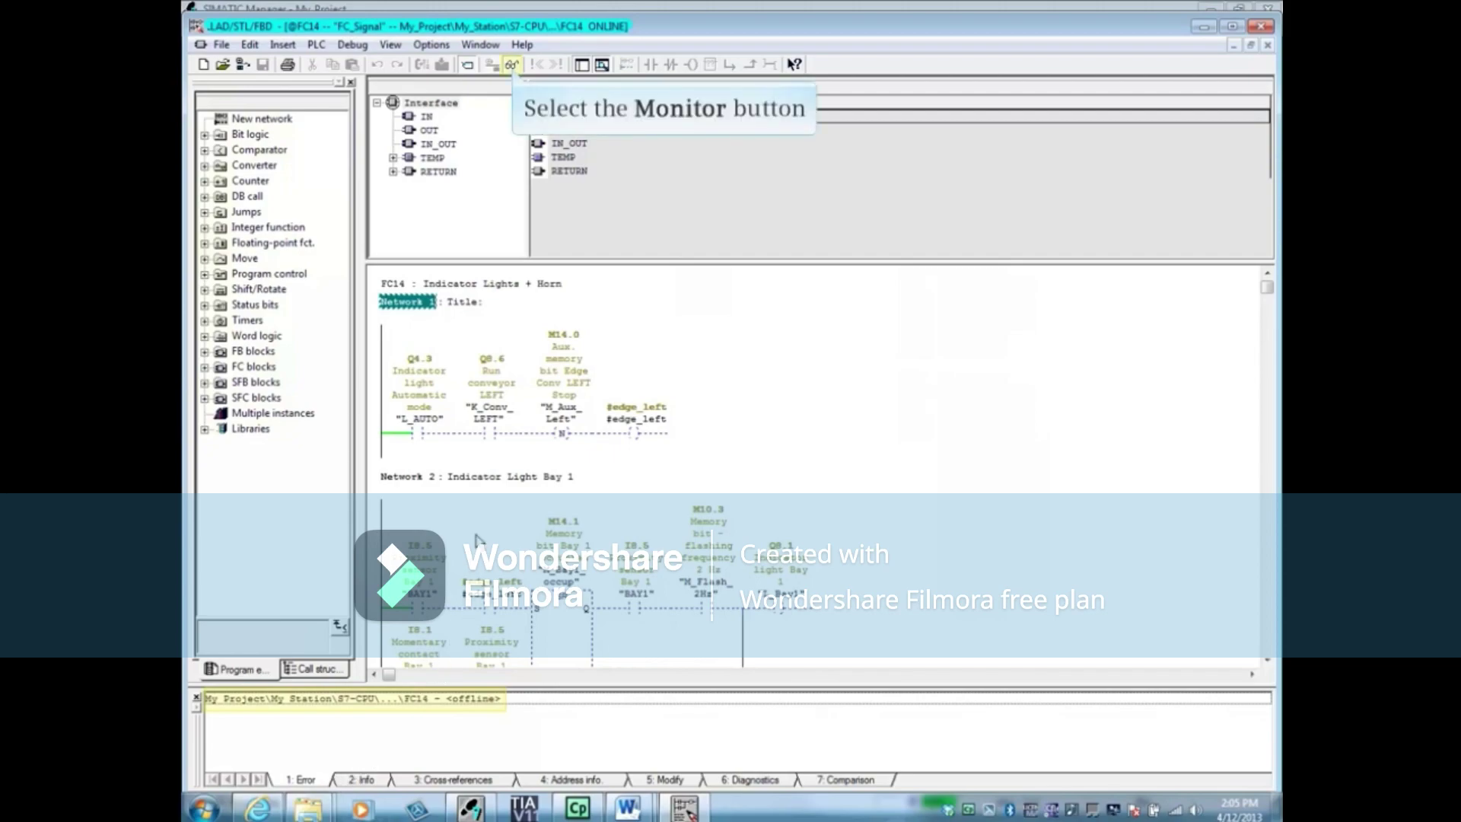
pyautogui.click(512, 66)
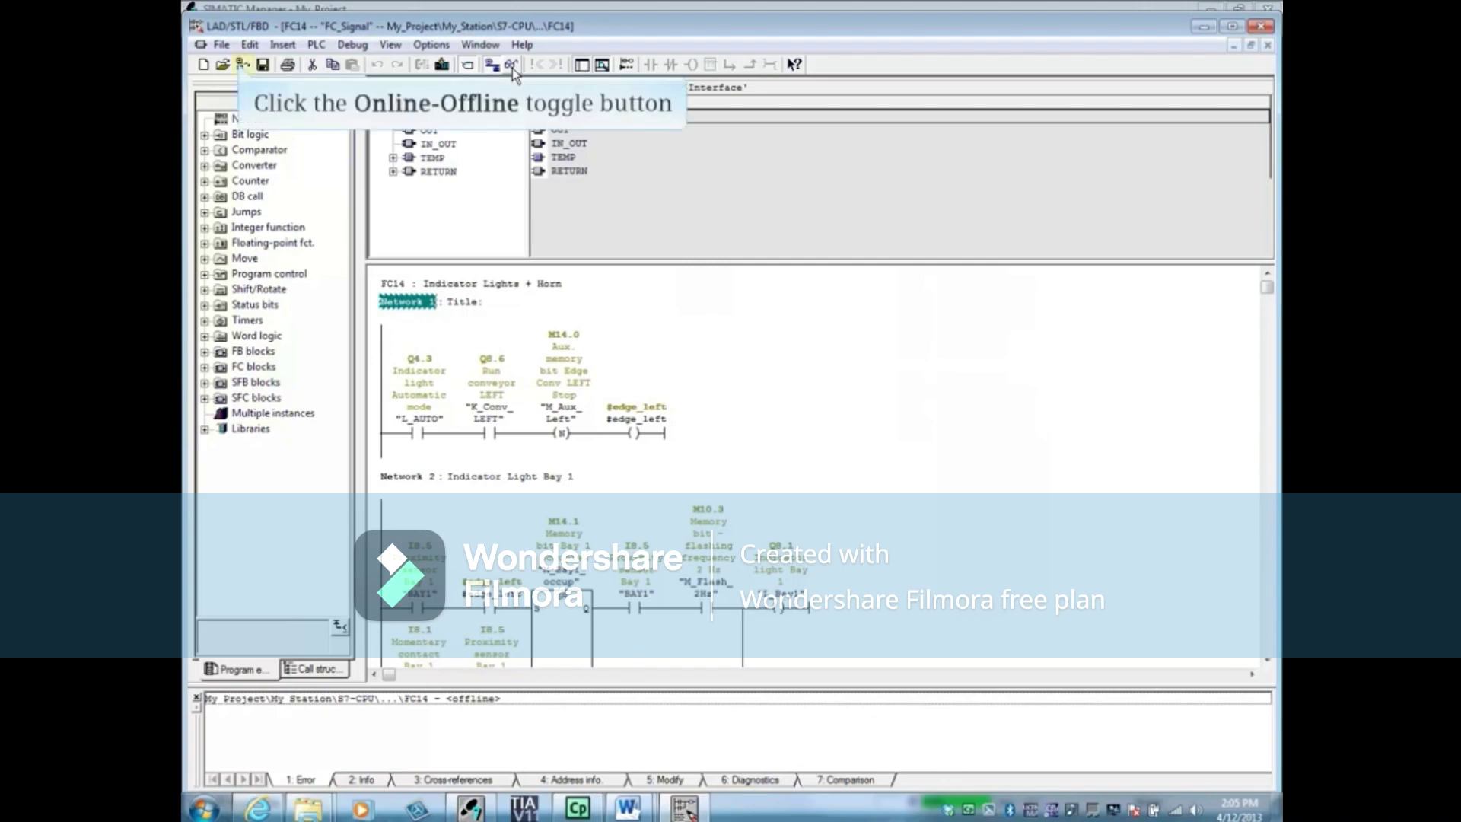
# Switch FC14 to its online copy, confirming Yes in the Open ONLINE dialog
pyautogui.click(242, 65)
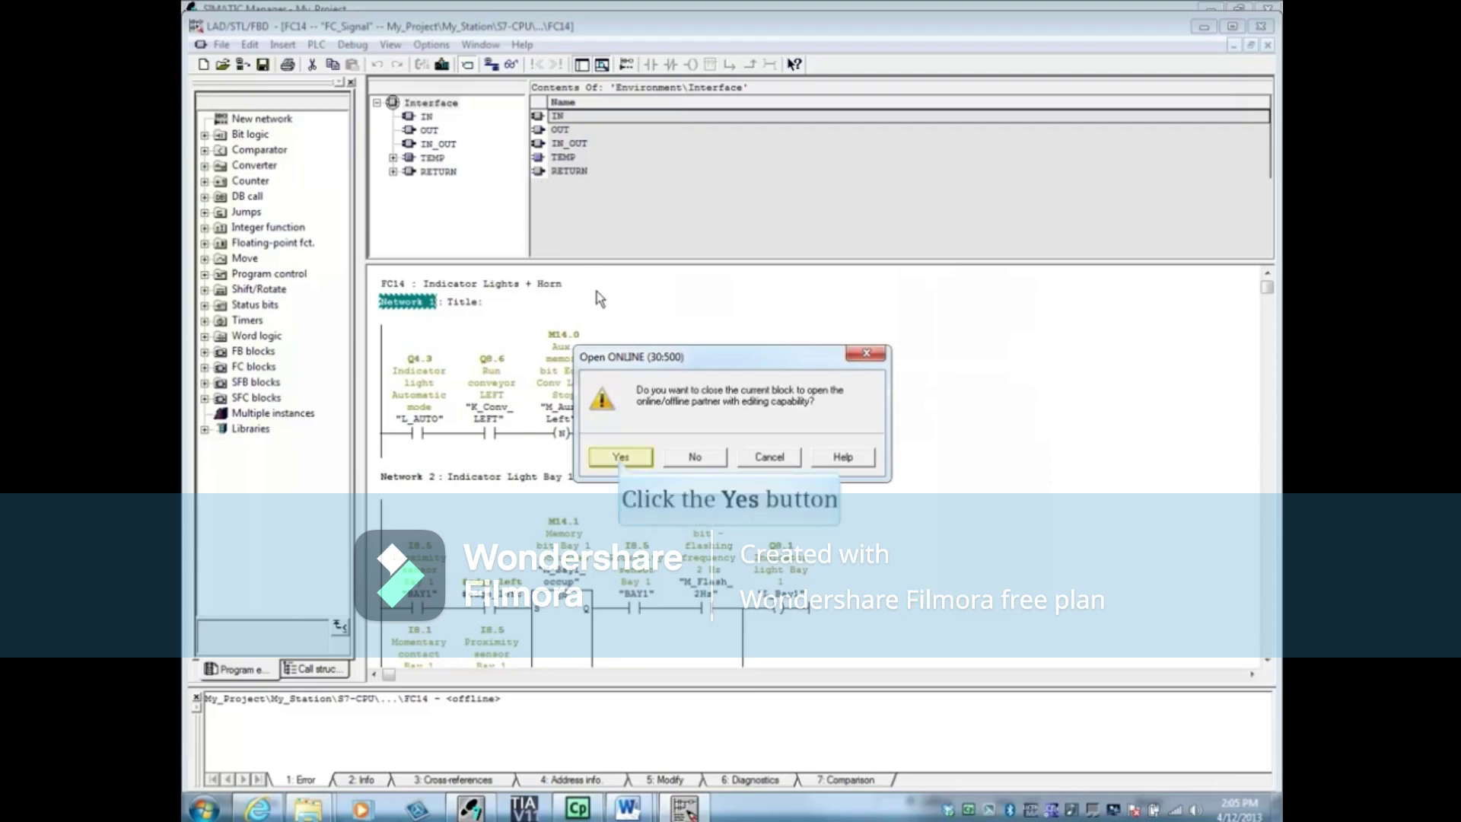
pyautogui.click(620, 457)
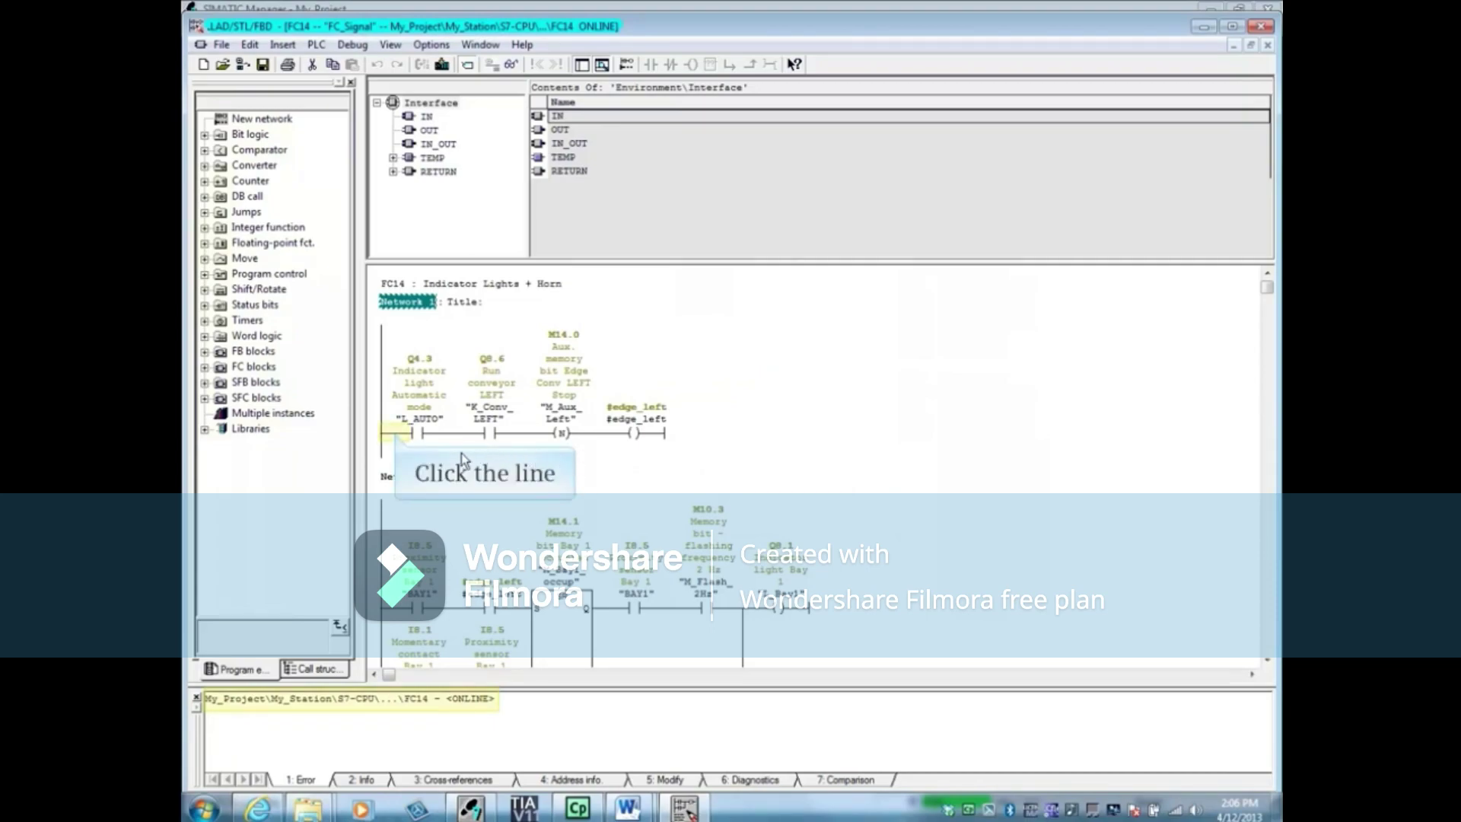
# Insert normally open contact I1.0 at Network 1's start and download FC14 to the PLC
pyautogui.click(395, 432)
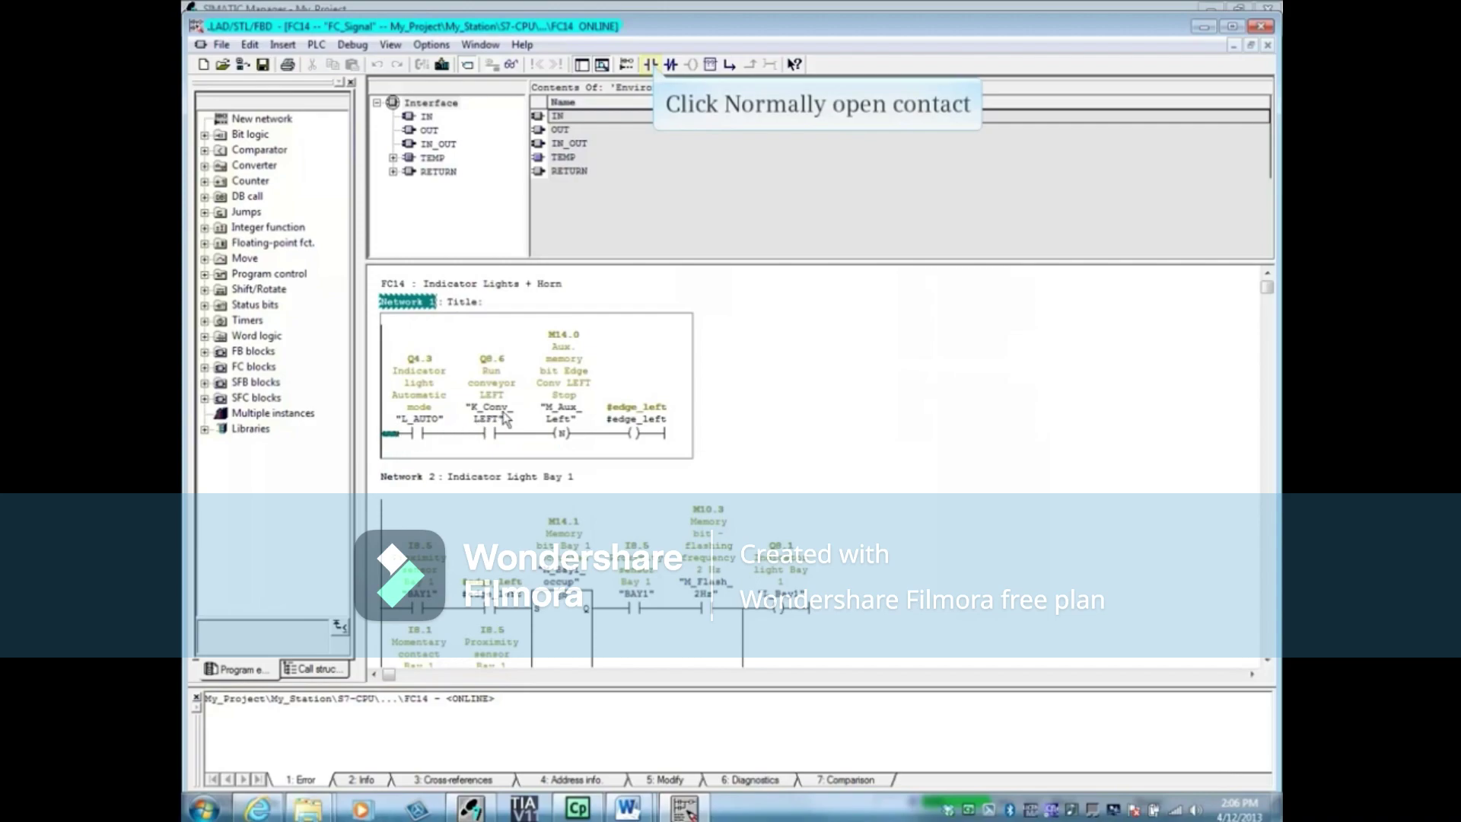
pyautogui.click(649, 66)
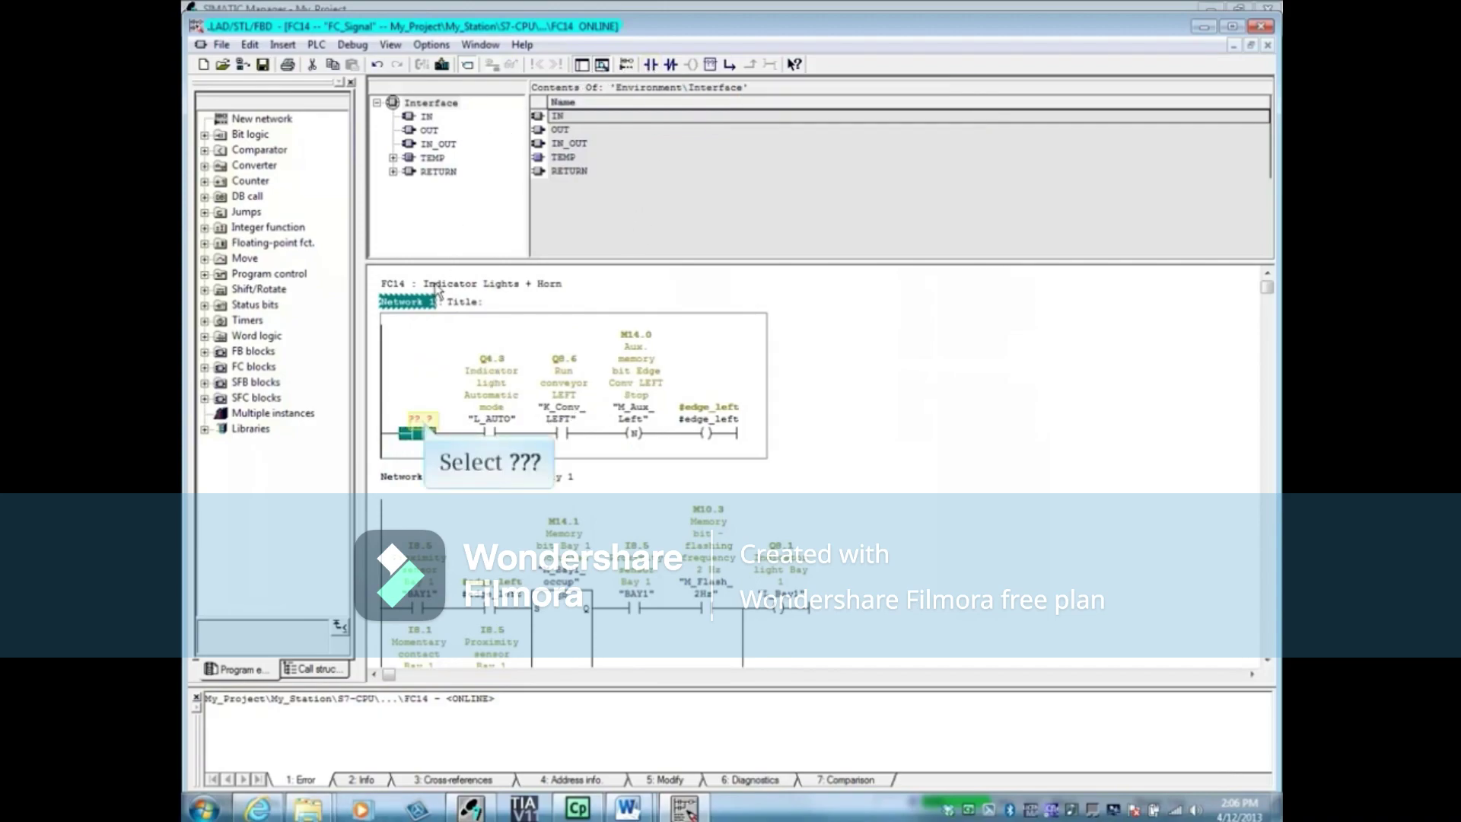
pyautogui.click(424, 420)
pyautogui.write('I1.0')
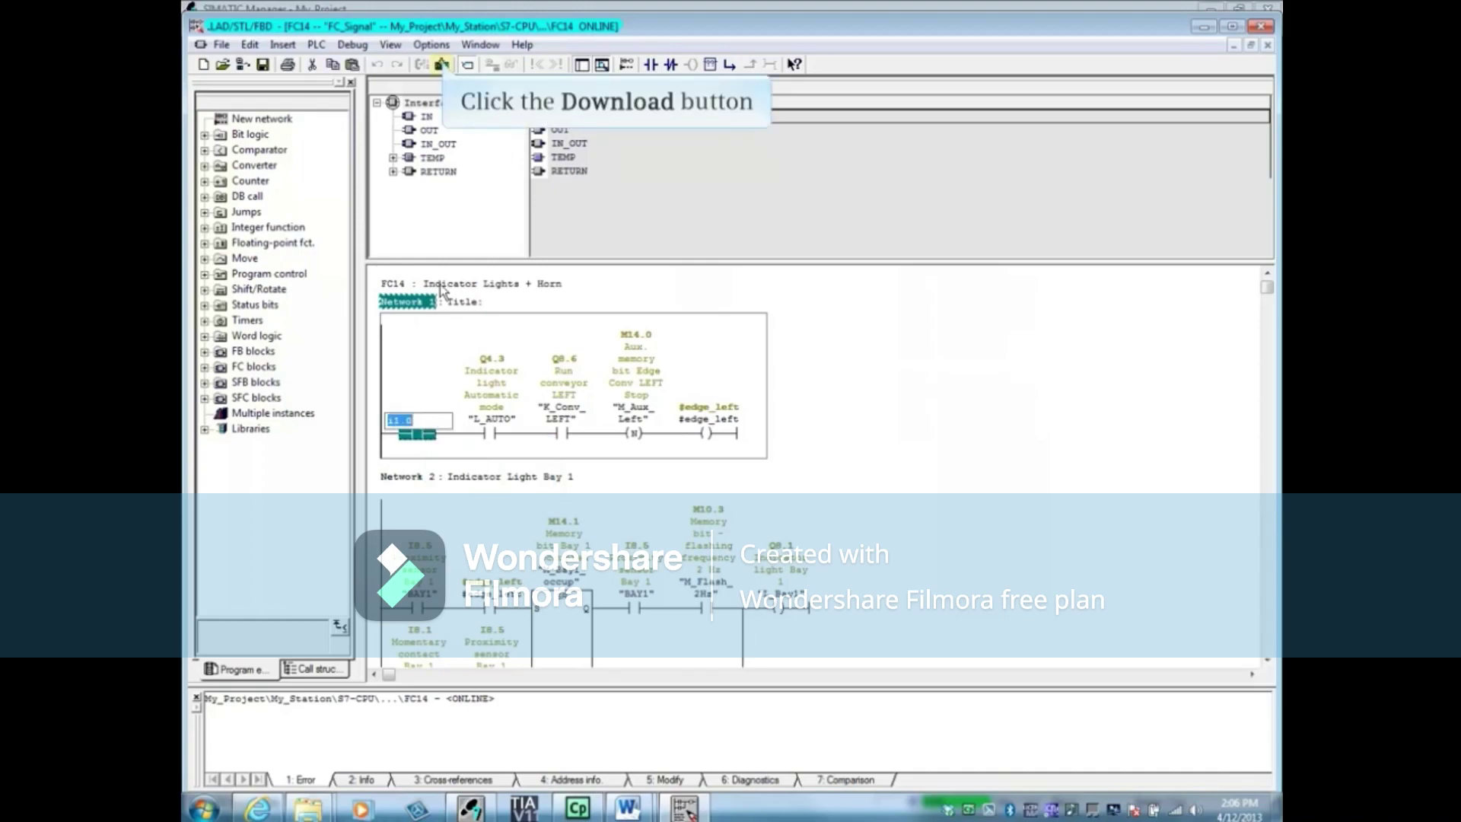
pyautogui.click(443, 65)
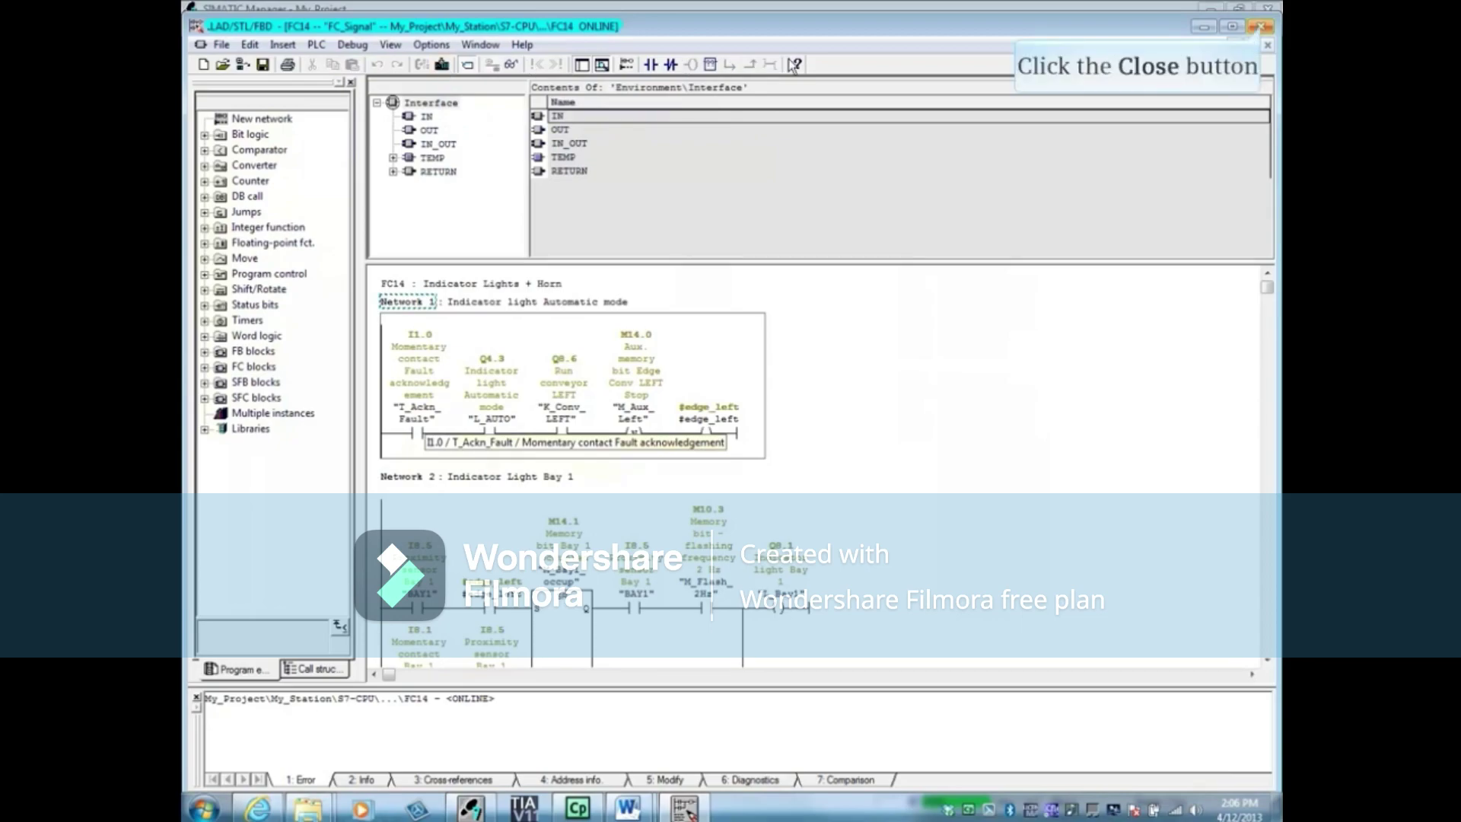
# Close the editor, saving FC14 offline and overwriting the existing block
pyautogui.click(1261, 27)
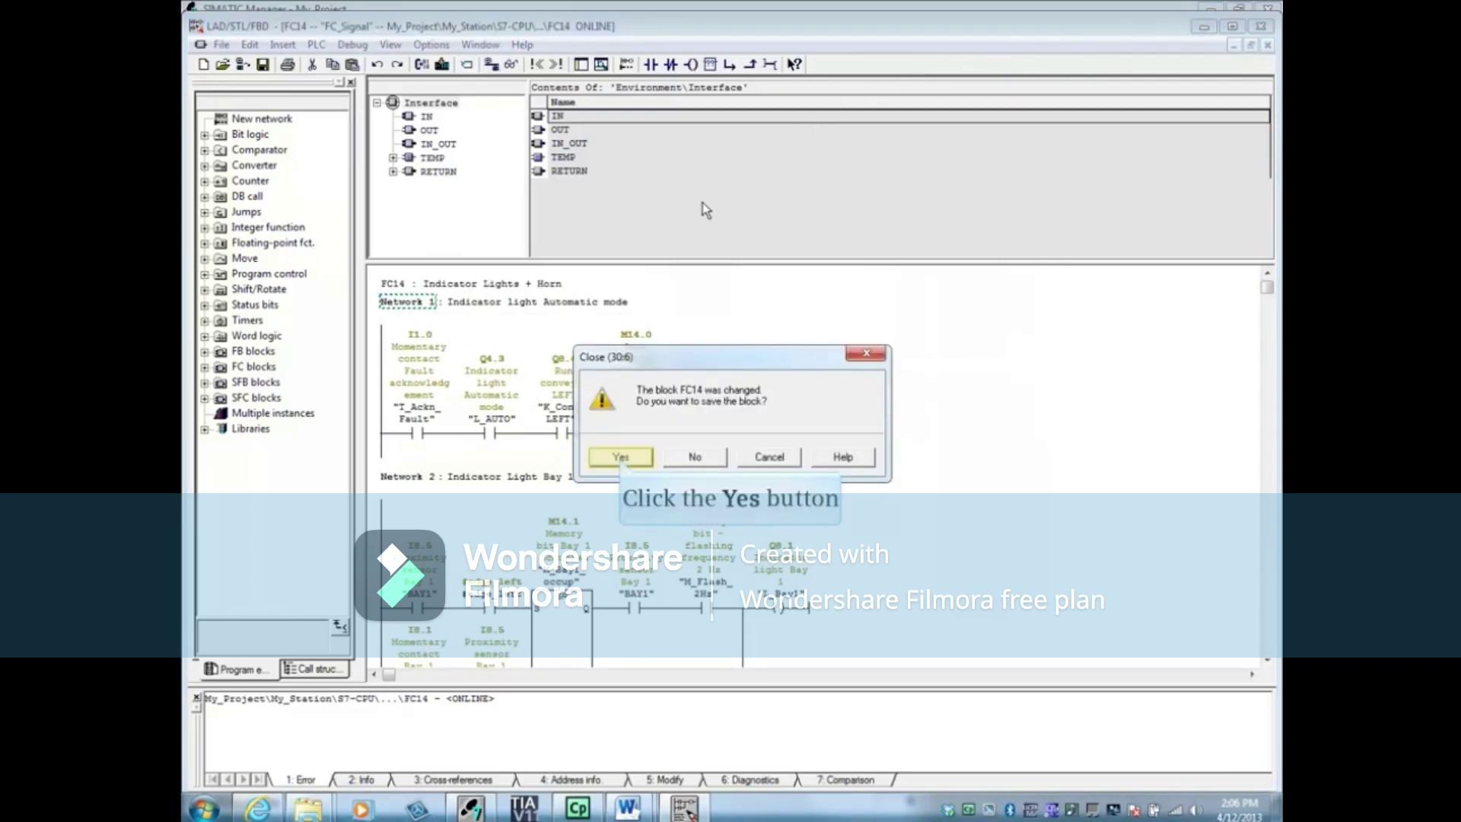
pyautogui.click(621, 457)
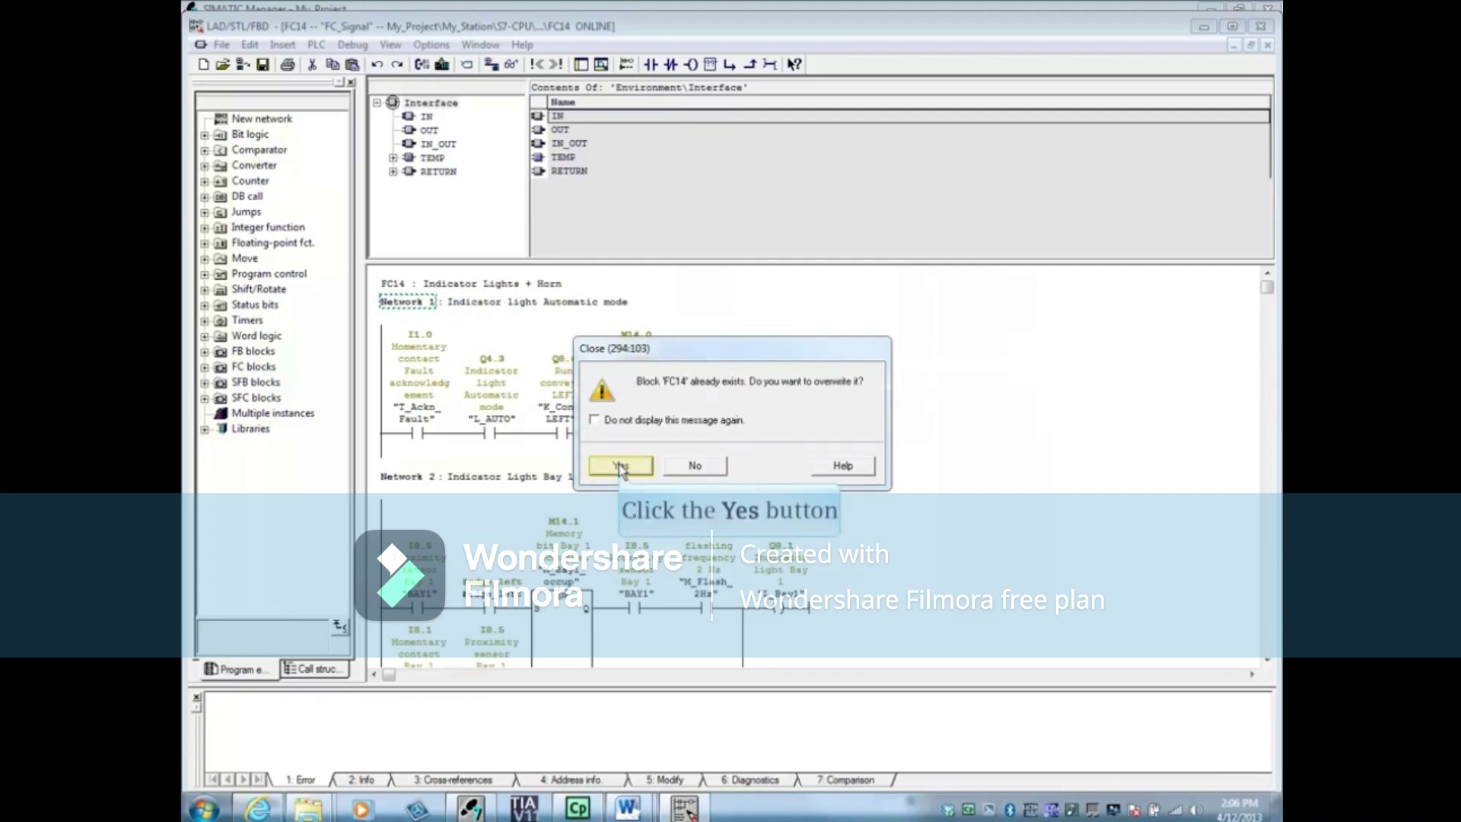
pyautogui.click(621, 466)
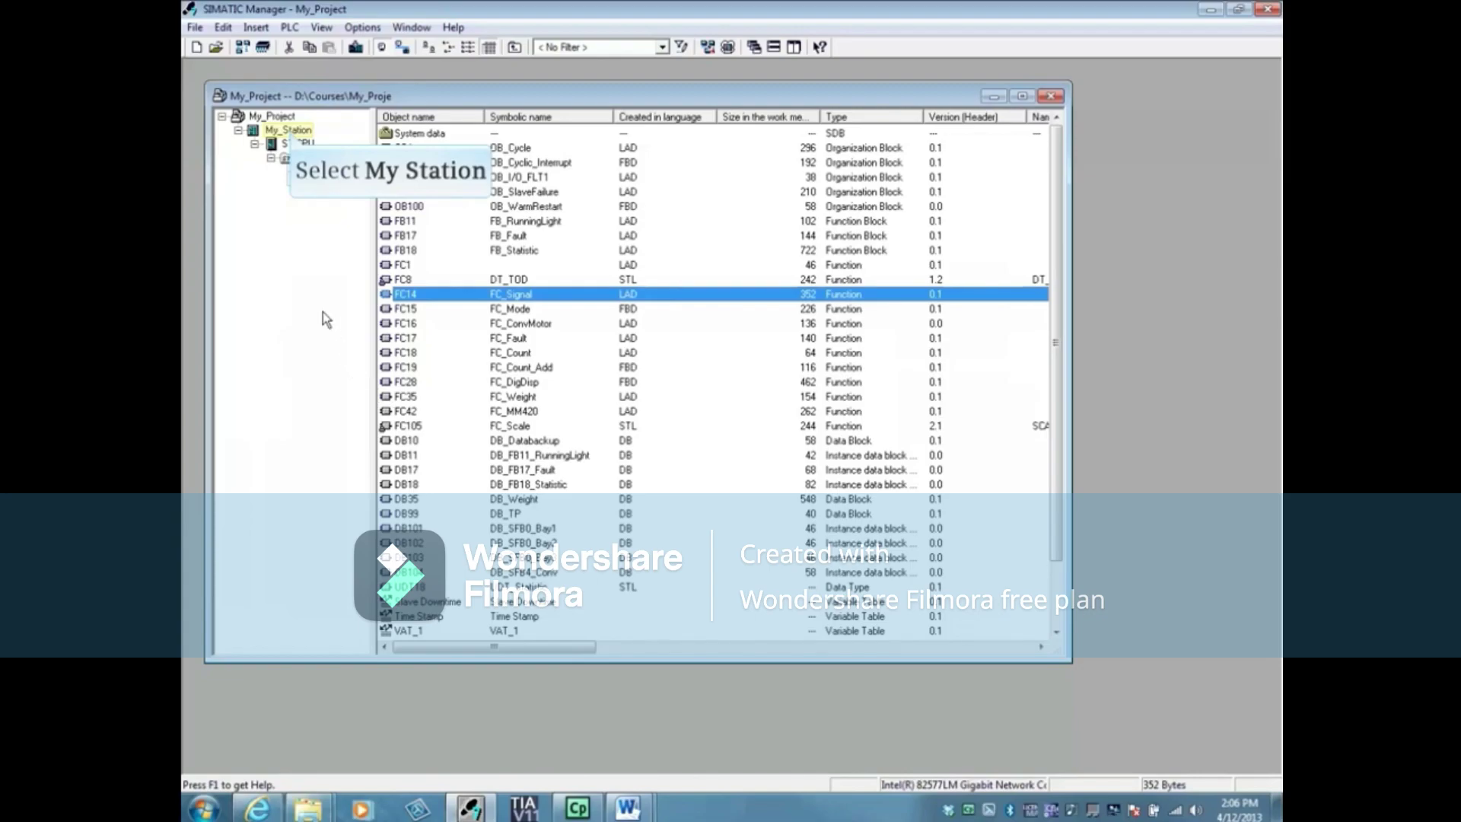
# Open My_Station's Hardware and switch HW Config online to show the rack's diagnostics
pyautogui.click(288, 130)
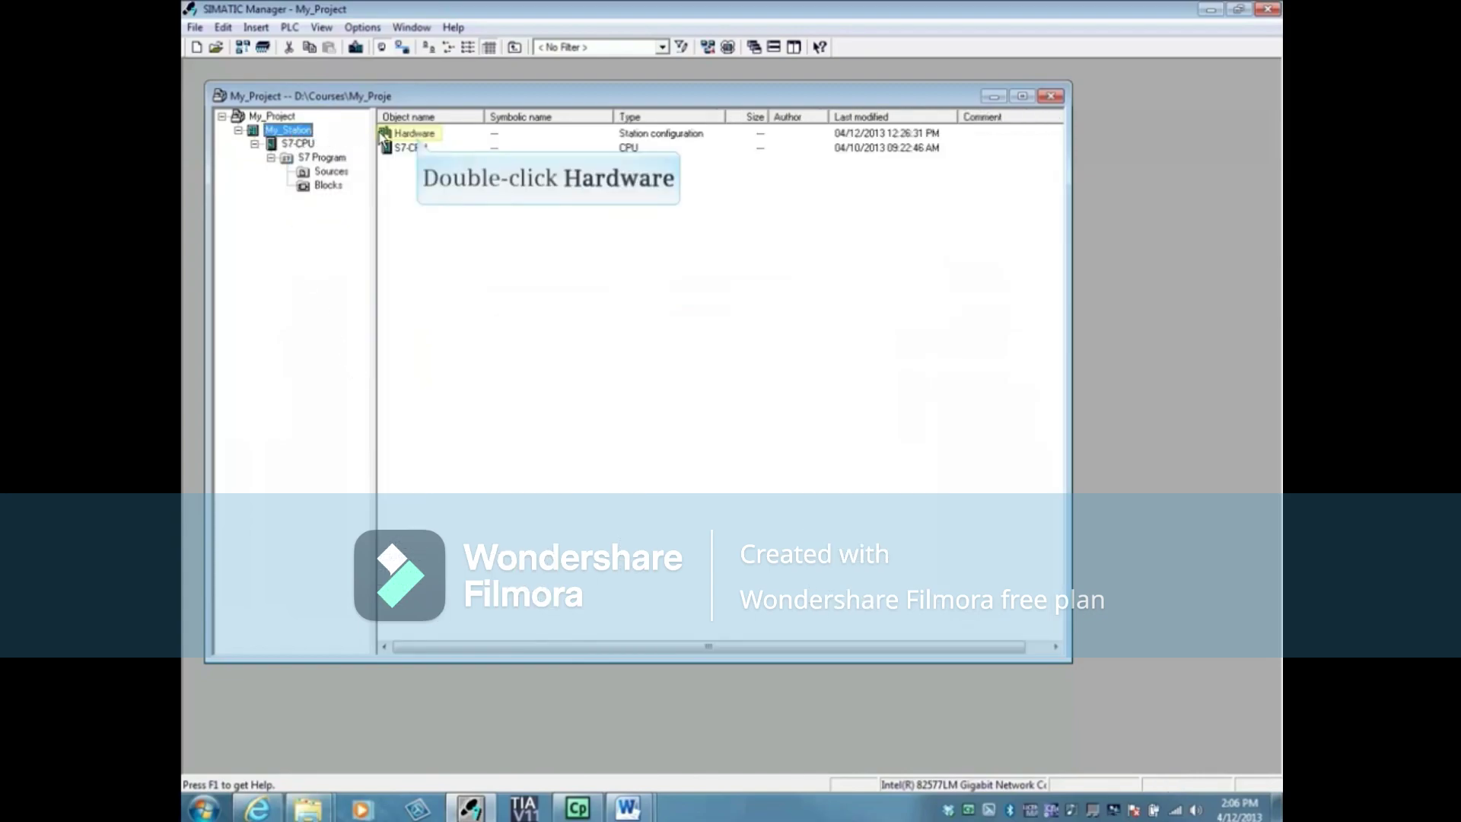
pyautogui.doubleClick(415, 134)
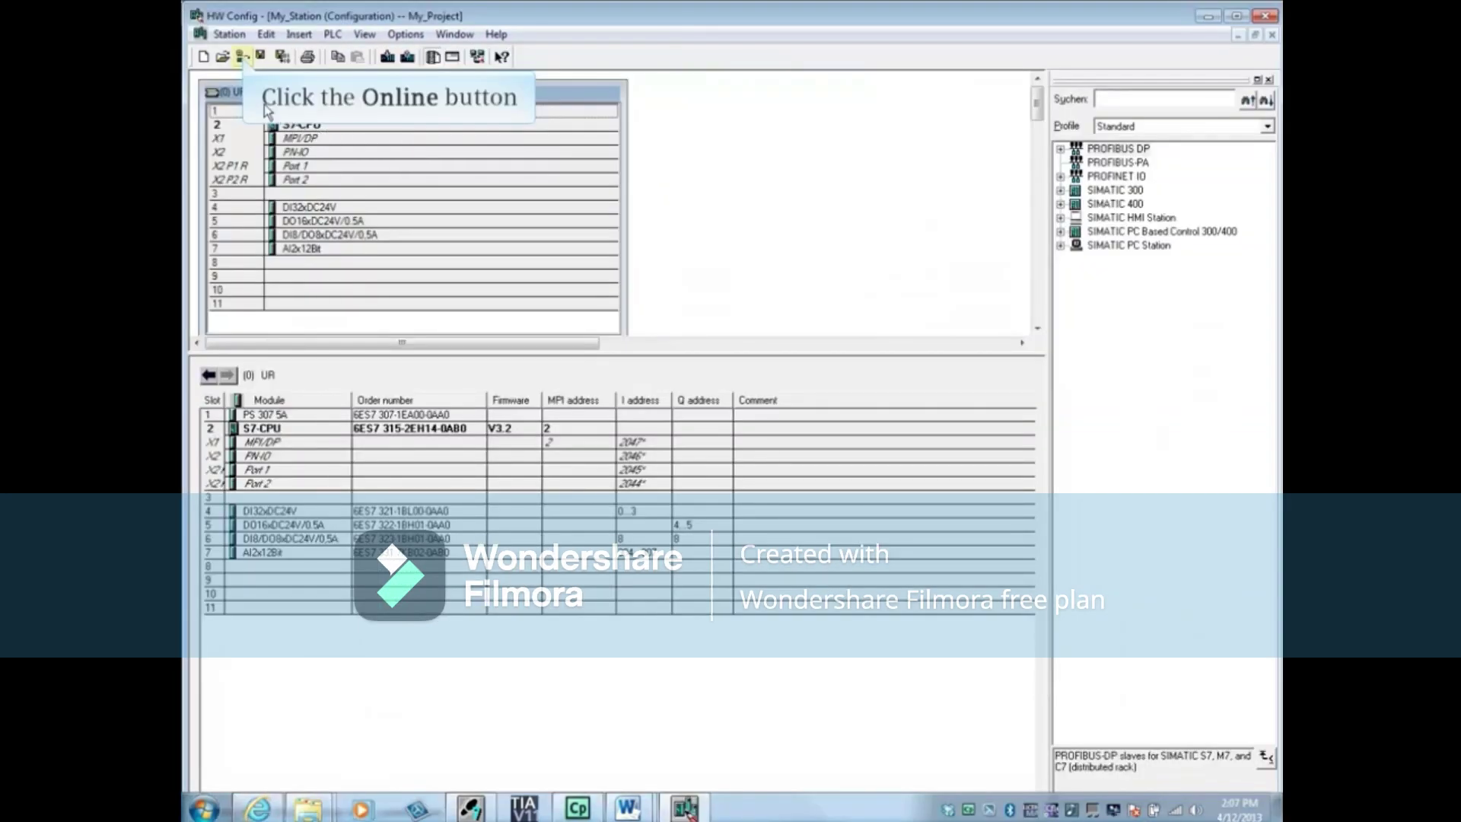
pyautogui.click(244, 57)
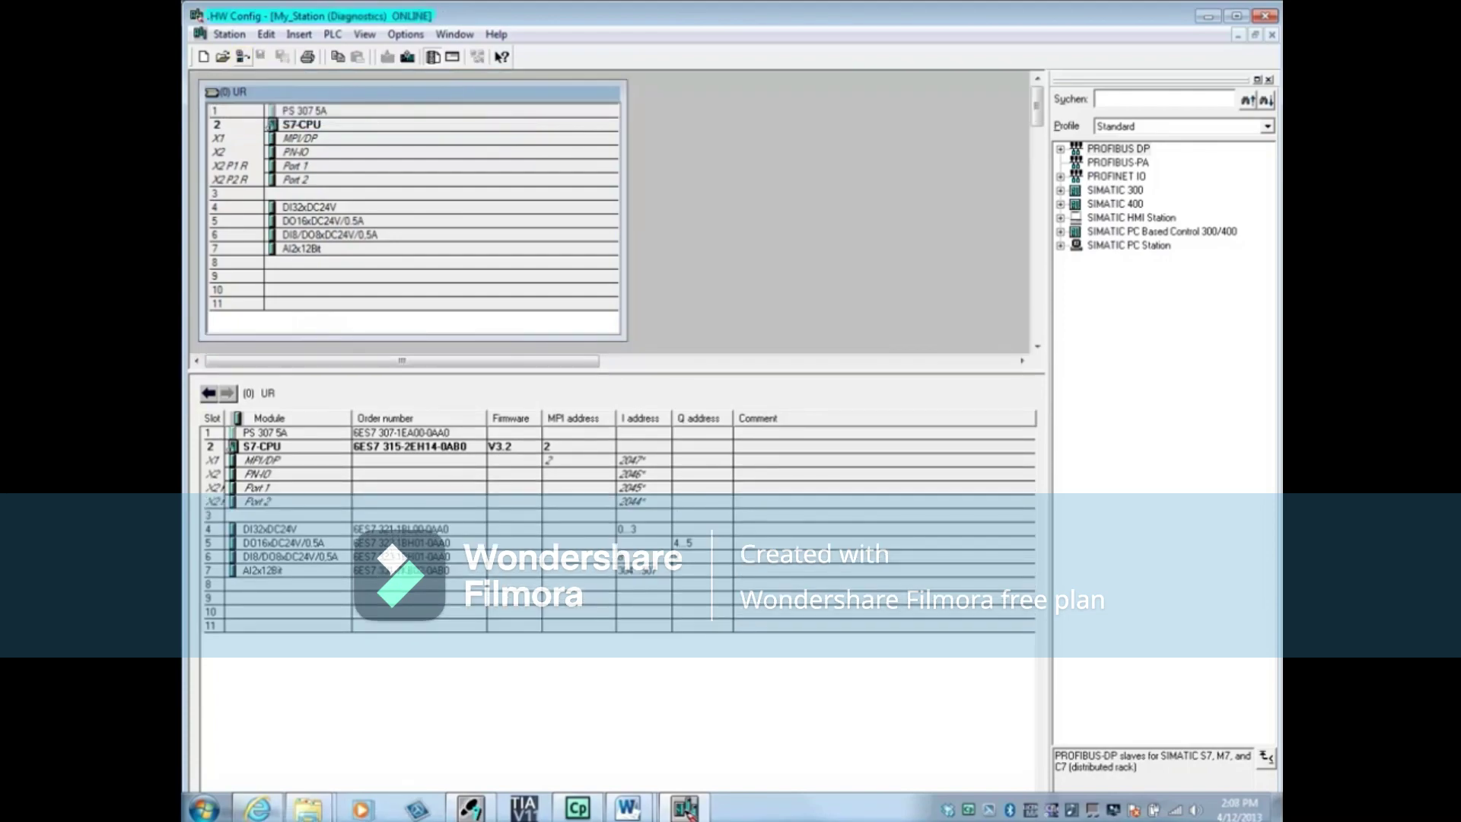